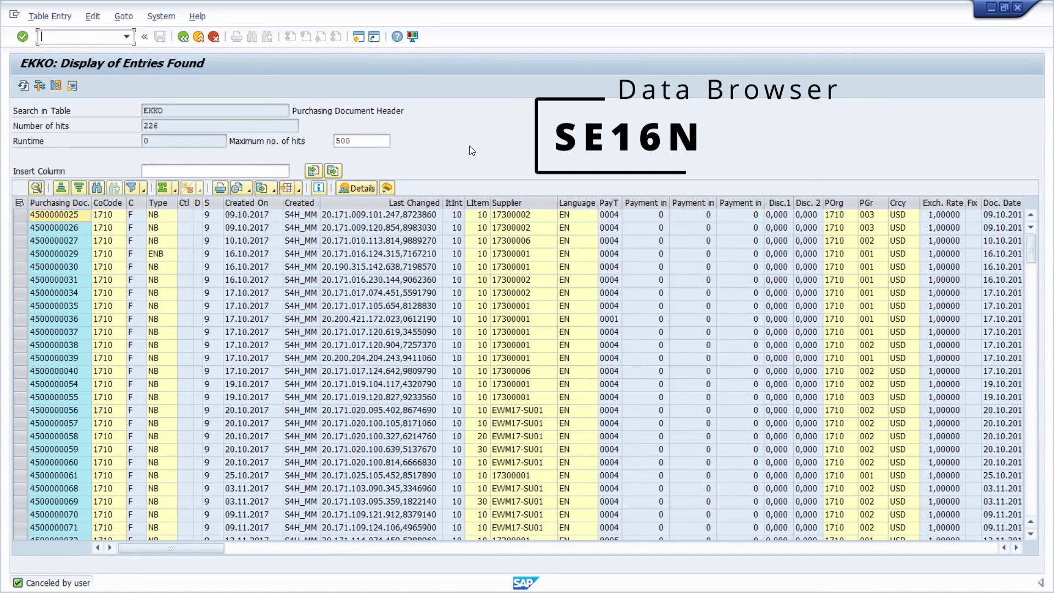
Step: Export the EKKO table entries to a spreadsheet in the Excel Office Open XML Format (XLSX)
{"action": "double_click", "coordinate": [191, 111]}
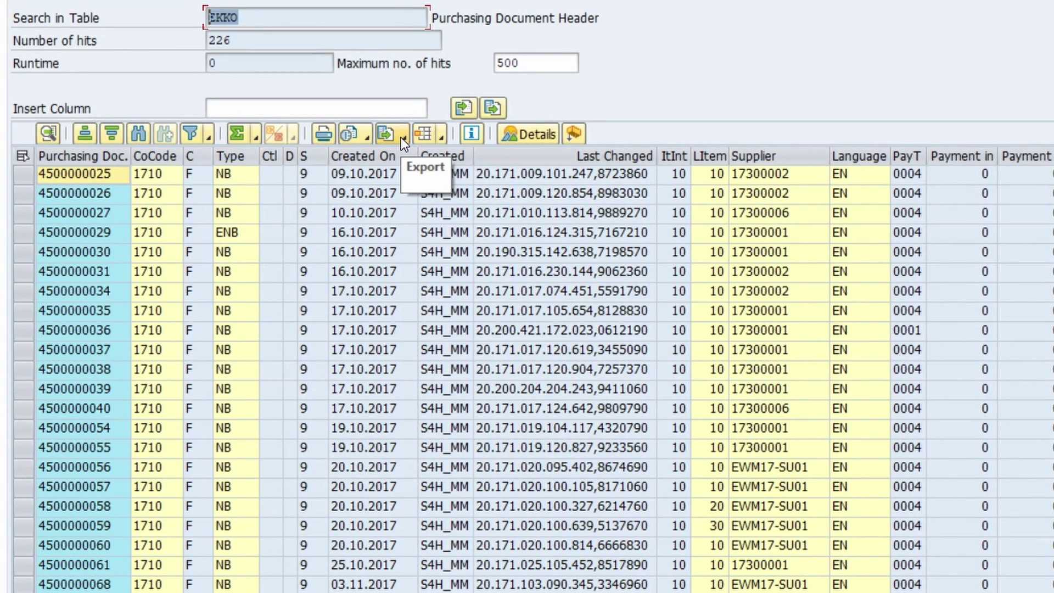
{"action": "left_click", "coordinate": [403, 137]}
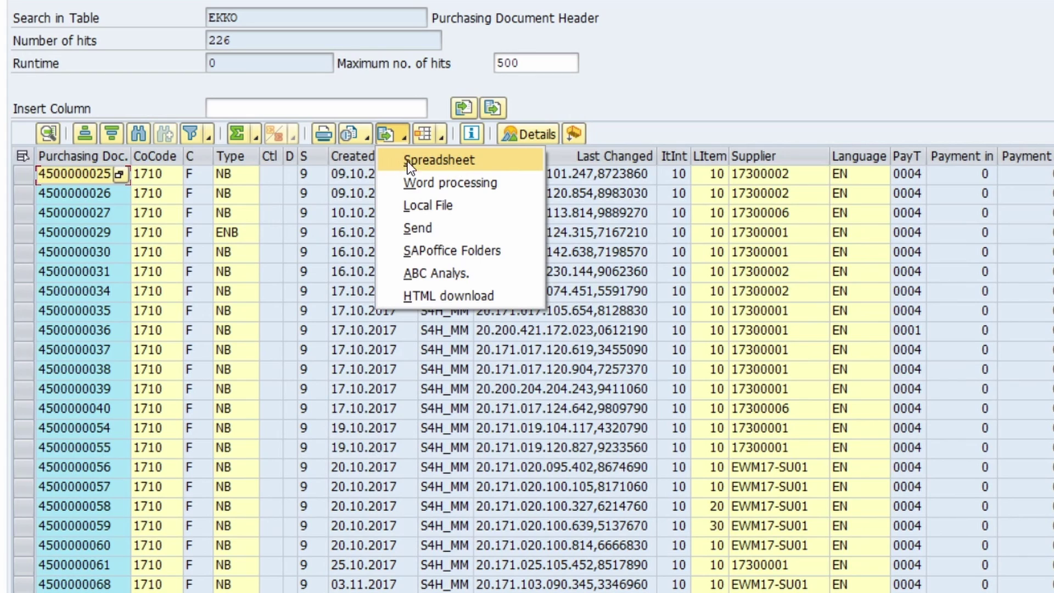
{"action": "left_click", "coordinate": [454, 160]}
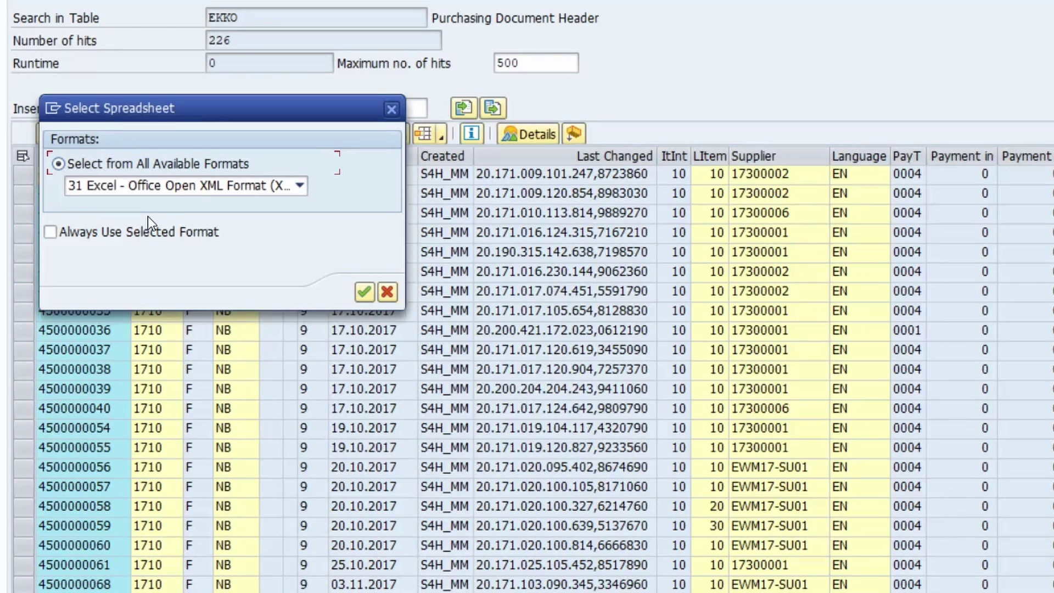
{"action": "left_click", "coordinate": [218, 187]}
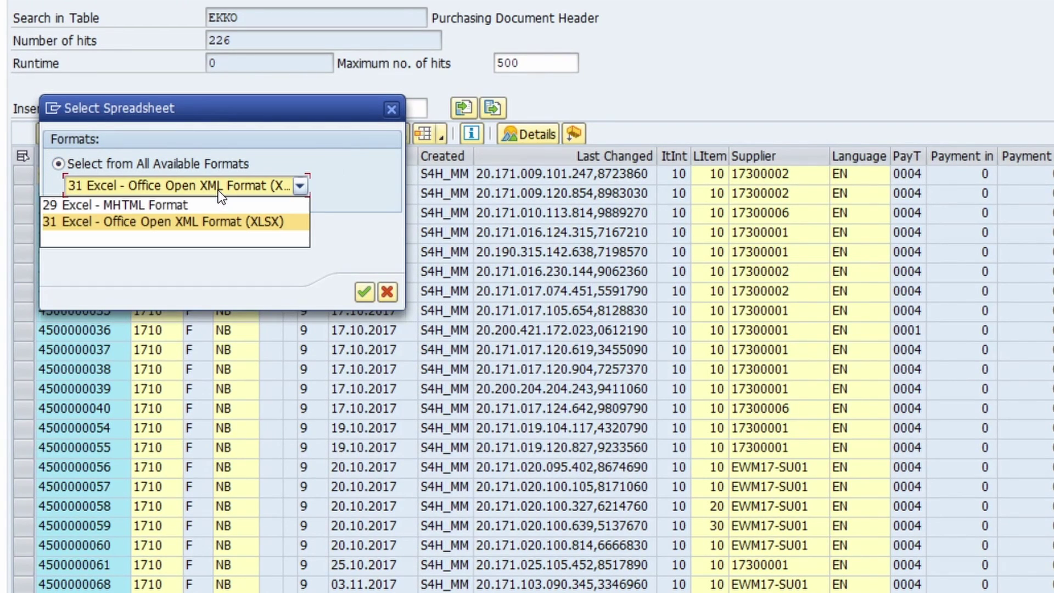
{"action": "left_click", "coordinate": [180, 226]}
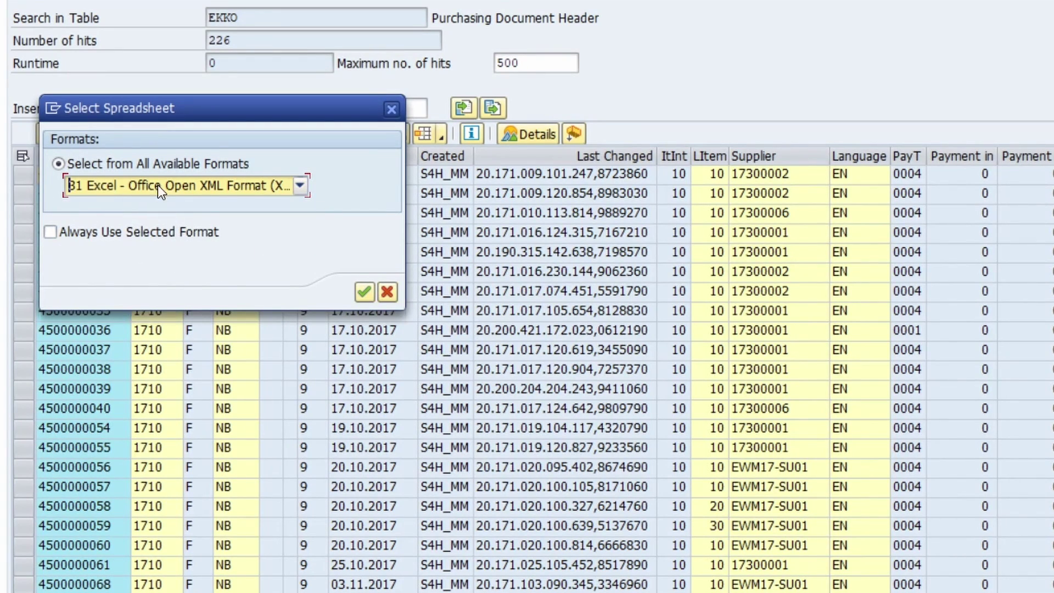
{"action": "left_click", "coordinate": [117, 185]}
{"action": "left_click", "coordinate": [117, 187]}
{"action": "left_click", "coordinate": [364, 294]}
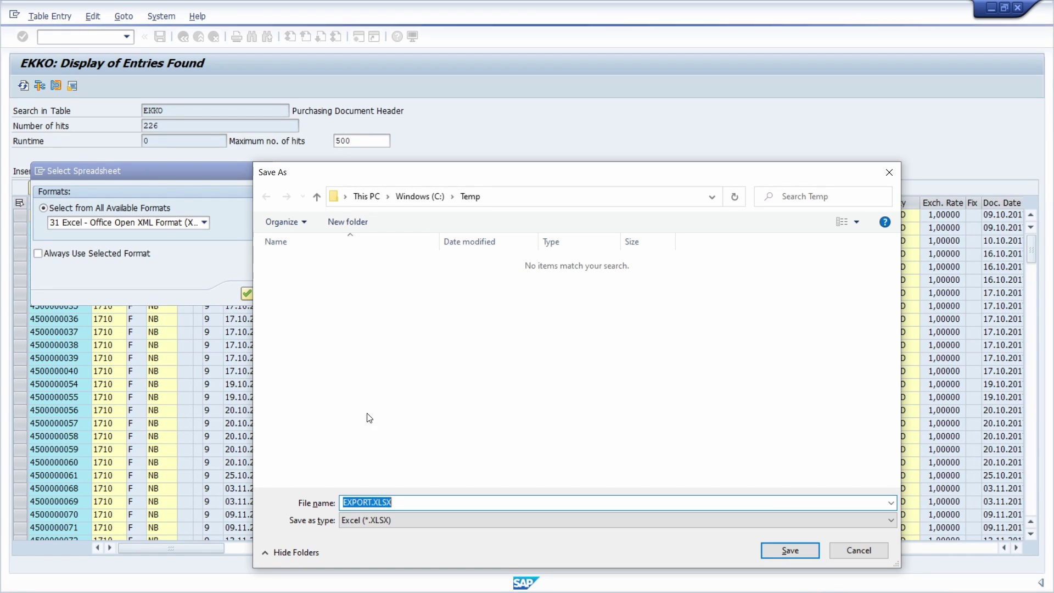
Step: Save the export as EXPORT.XLSX in C:\Temp and close the resulting workbook
{"action": "left_click", "coordinate": [408, 503]}
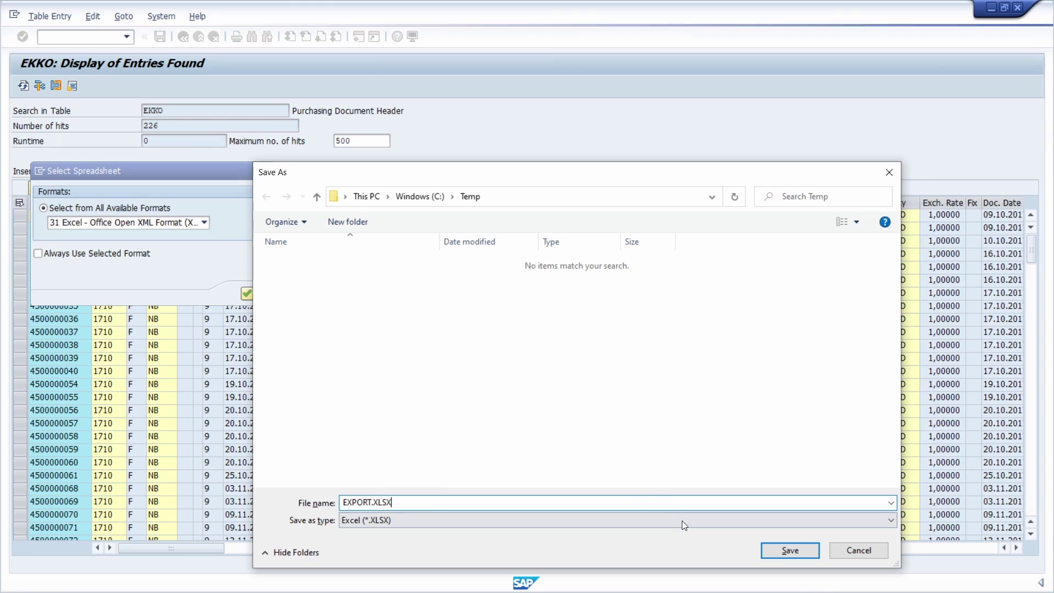
{"action": "left_click", "coordinate": [773, 550]}
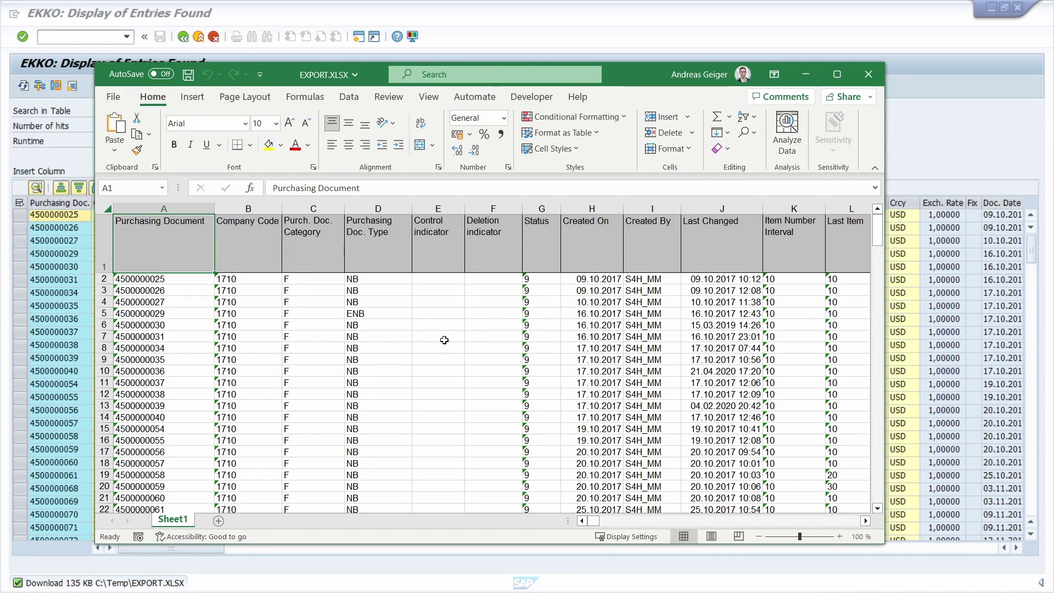
{"action": "left_click", "coordinate": [874, 87]}
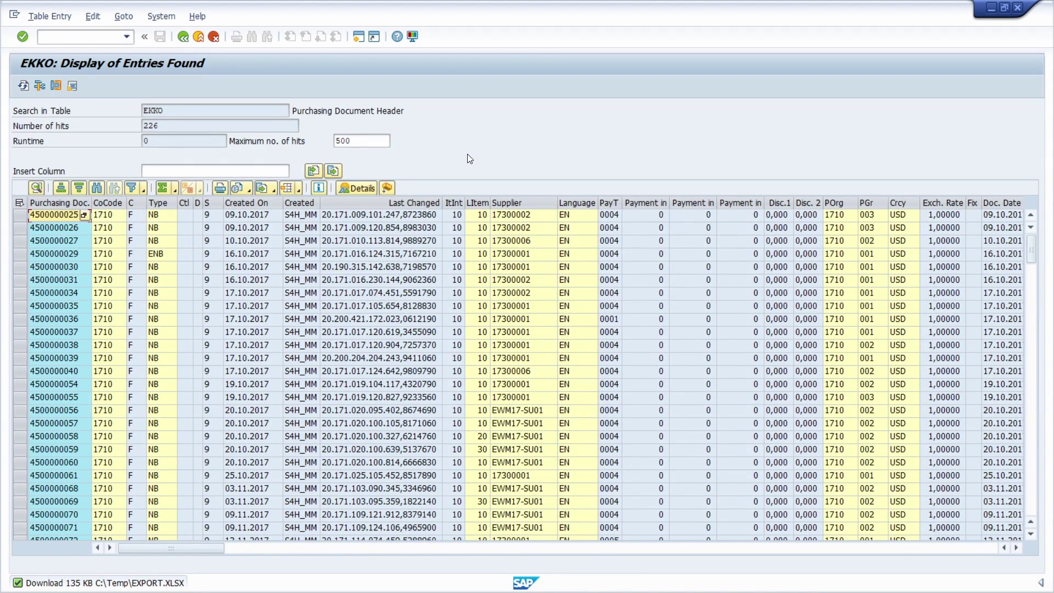
{"action": "key", "text": "ctrl+slash"}
{"action": "left_click", "coordinate": [413, 37]}
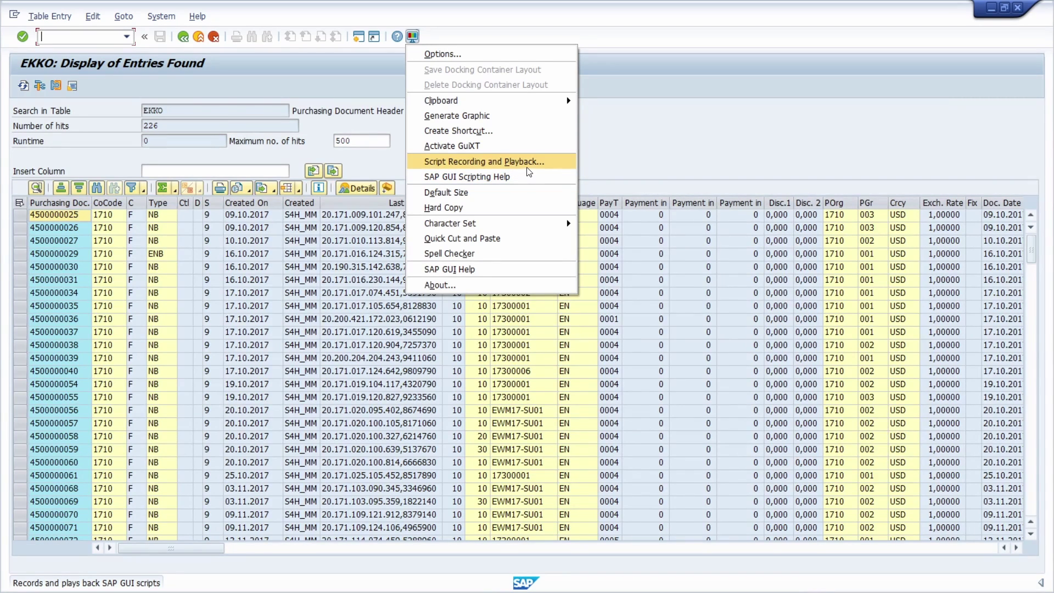
{"action": "left_click", "coordinate": [598, 176]}
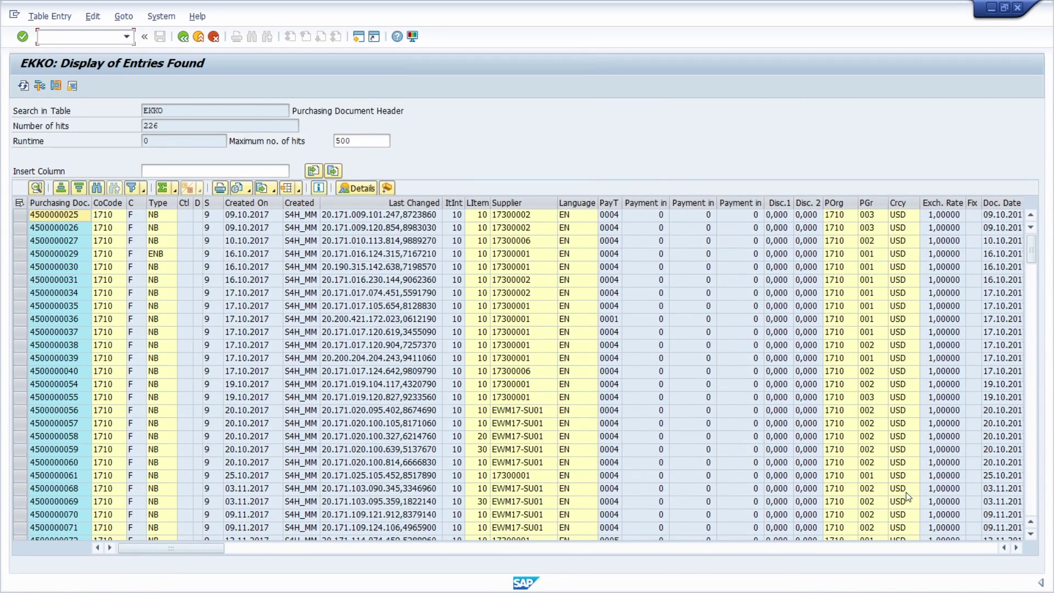
Step: Show the session details in the status bar and open transaction RZ11 in a new session
{"action": "left_click", "coordinate": [1038, 583]}
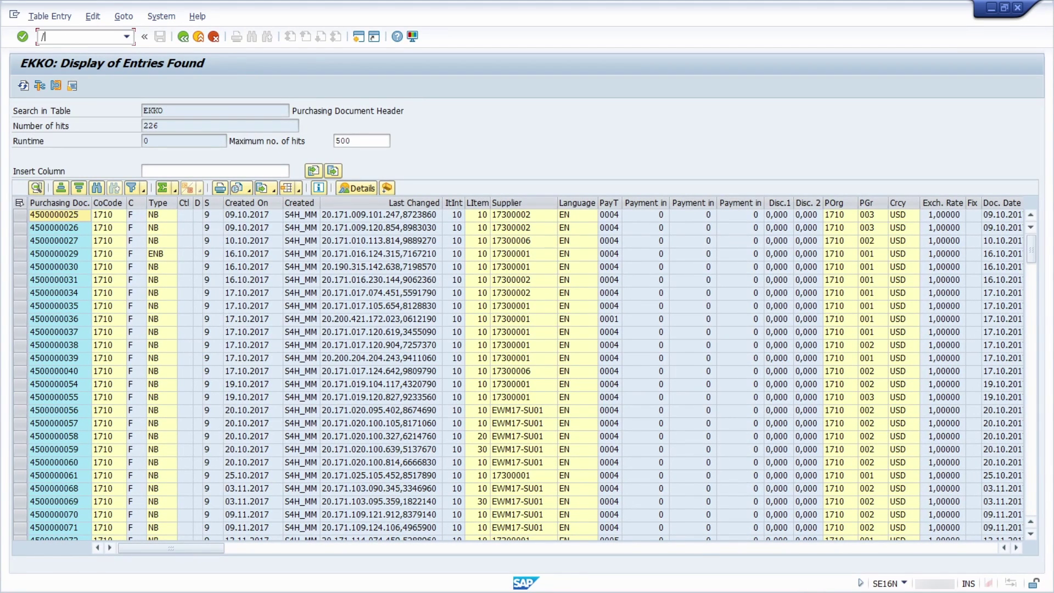
{"action": "type", "text": "orz"}
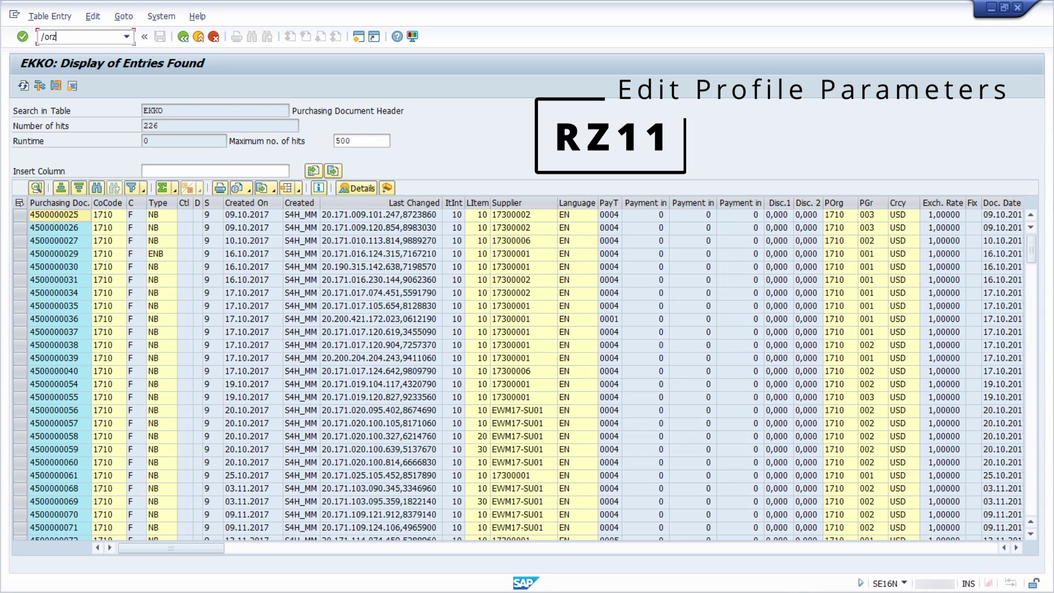
{"action": "type", "text": "11"}
{"action": "key", "text": "Return"}
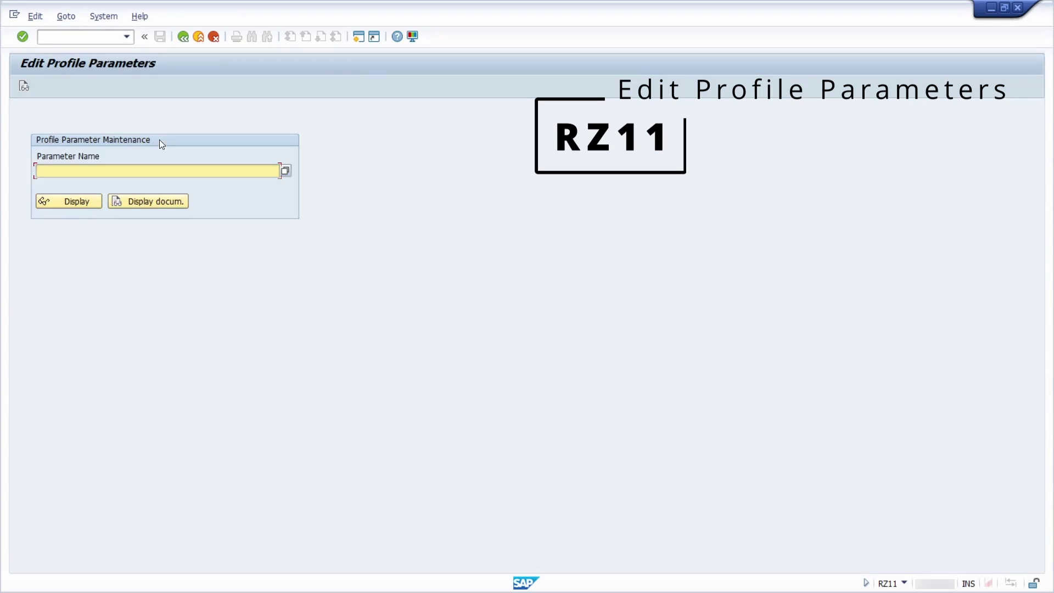
Step: Display the details of profile parameter sapgui/user_scripting and check its description and current value
{"action": "key", "text": "BackSpace"}
{"action": "left_click", "coordinate": [130, 180]}
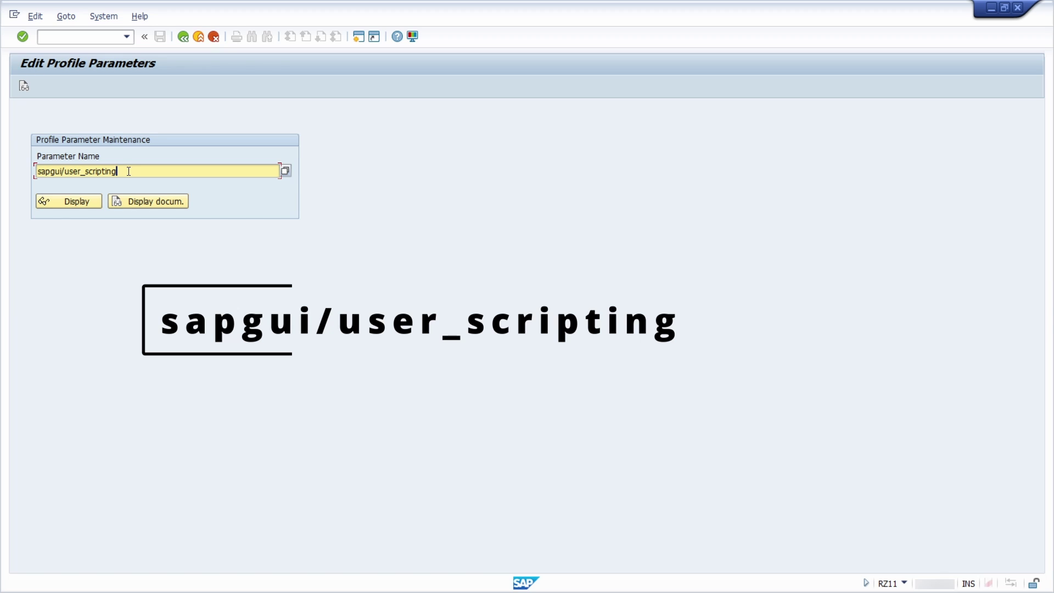
{"action": "left_click", "coordinate": [56, 203]}
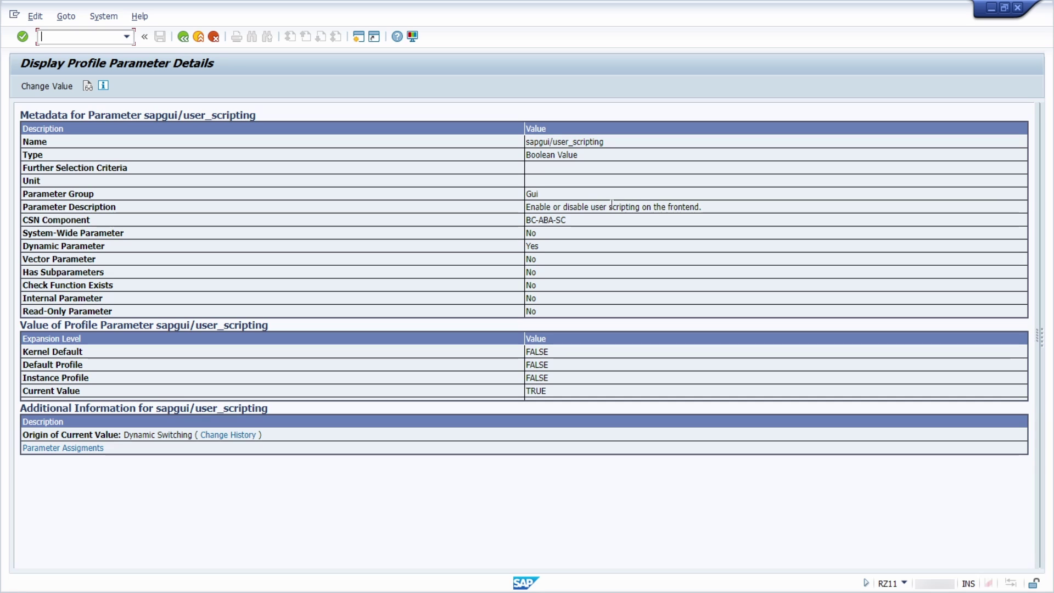
{"action": "left_click_drag", "start_coordinate": [590, 207], "coordinate": [730, 207]}
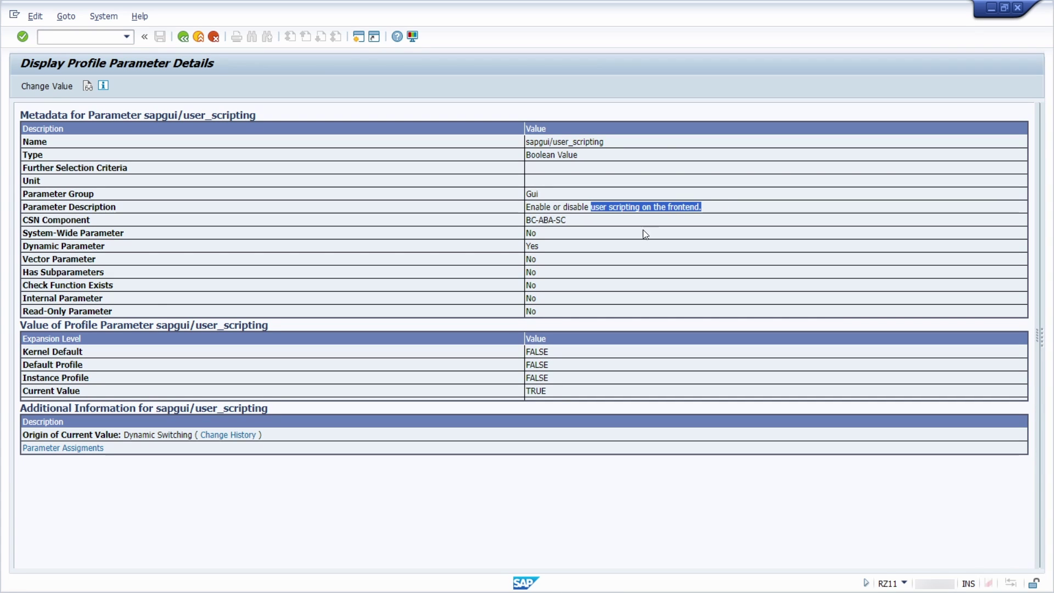
{"action": "left_click_drag", "start_coordinate": [548, 391], "coordinate": [527, 393]}
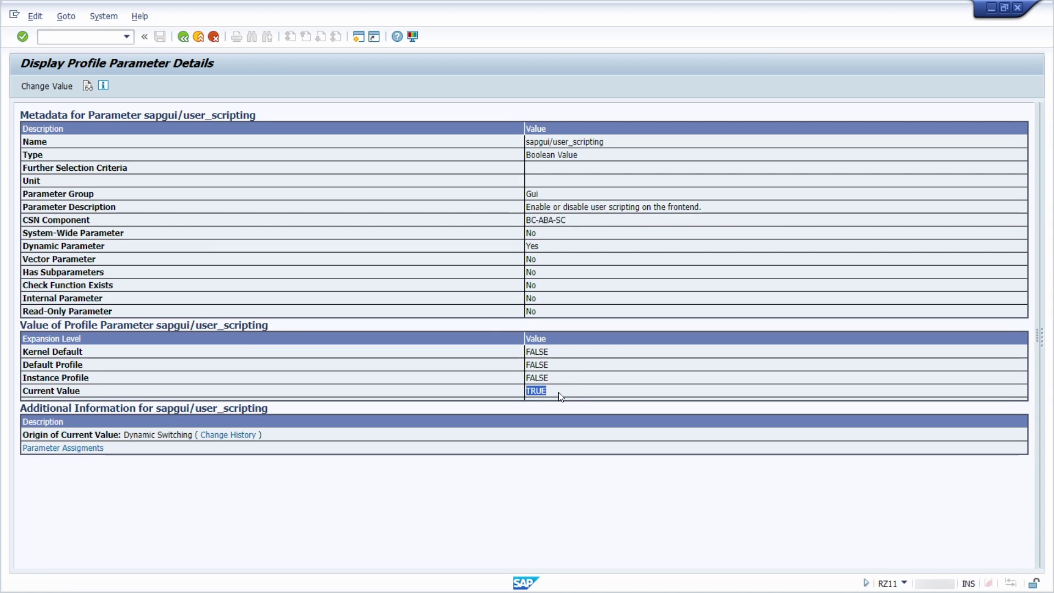
{"action": "left_click", "coordinate": [51, 86]}
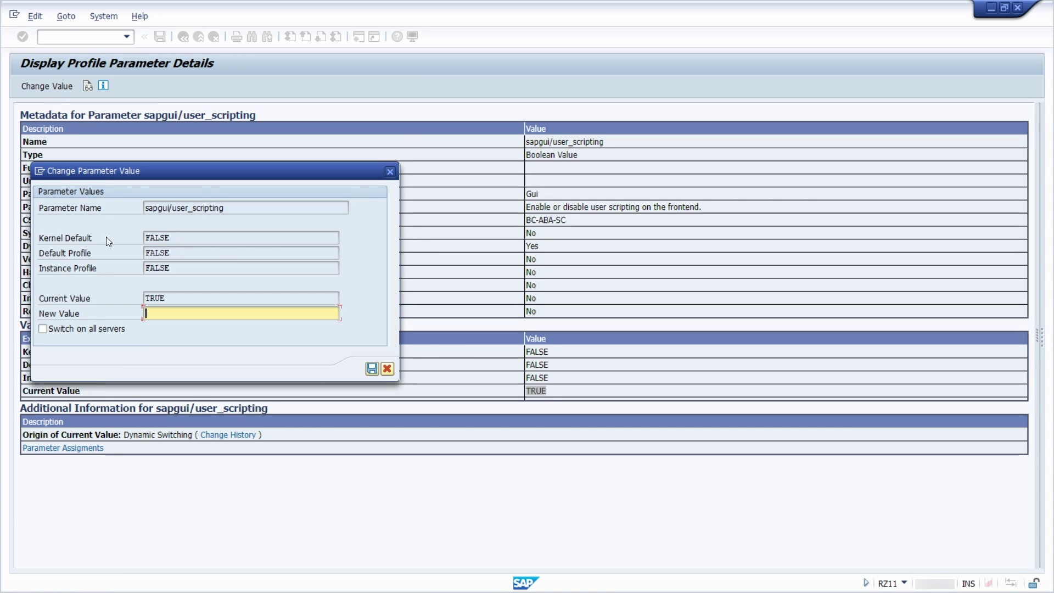
{"action": "type", "text": "TR"}
{"action": "left_click", "coordinate": [163, 326]}
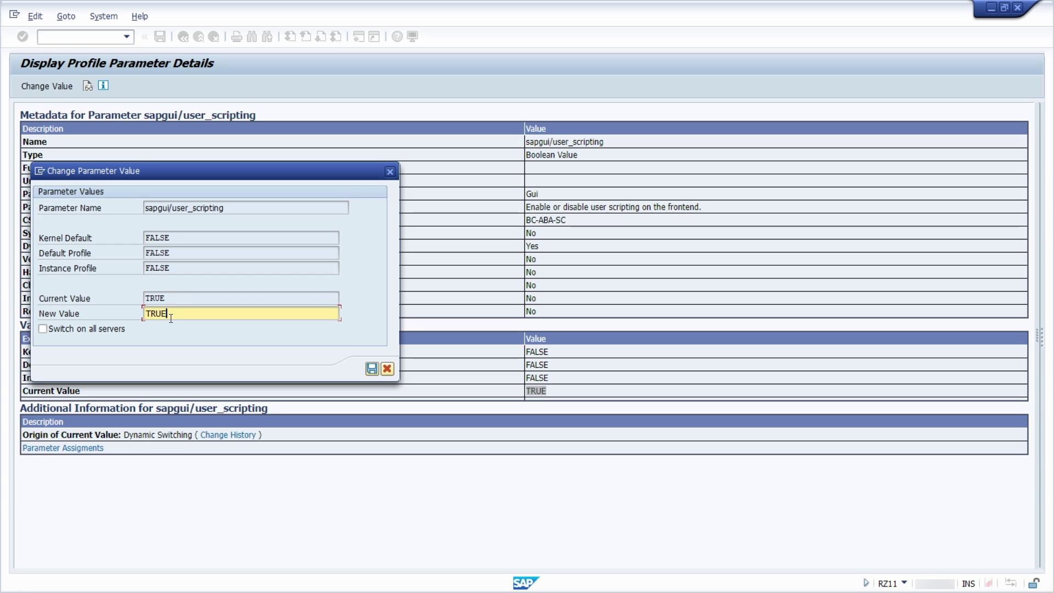
{"action": "left_click", "coordinate": [390, 174]}
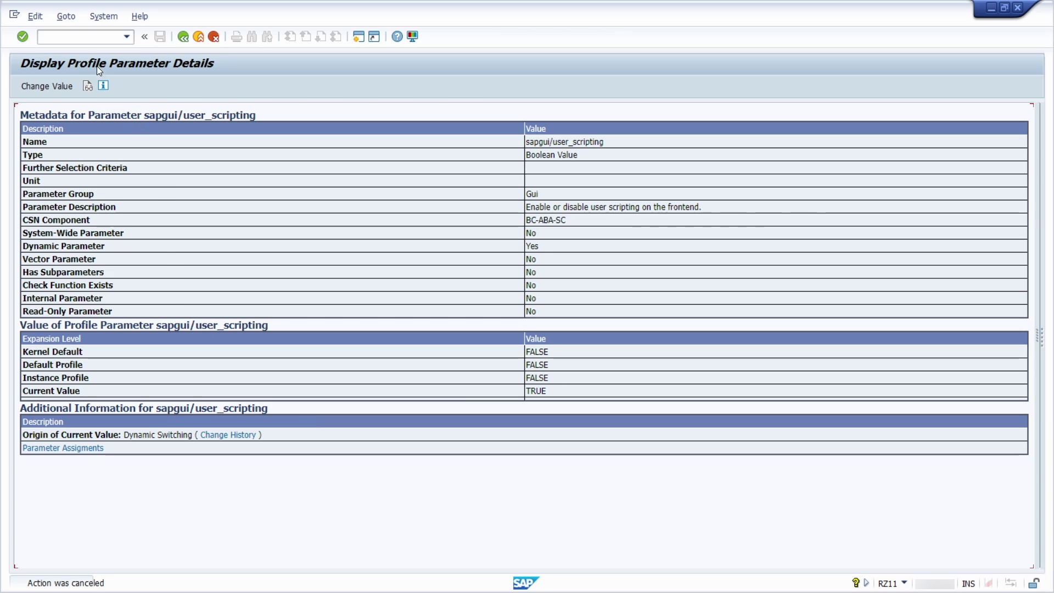
Step: End the transaction to return to SAP Easy Access and open Script Recording and Playback
{"action": "left_click", "coordinate": [88, 39]}
{"action": "type", "text": "/"}
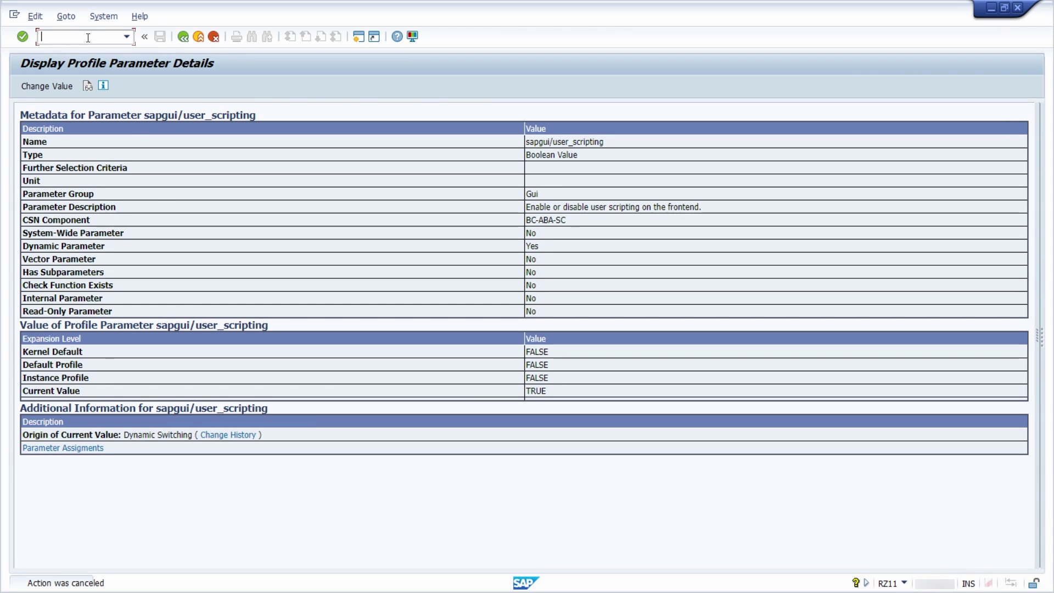
{"action": "type", "text": "n"}
{"action": "key", "text": "Return"}
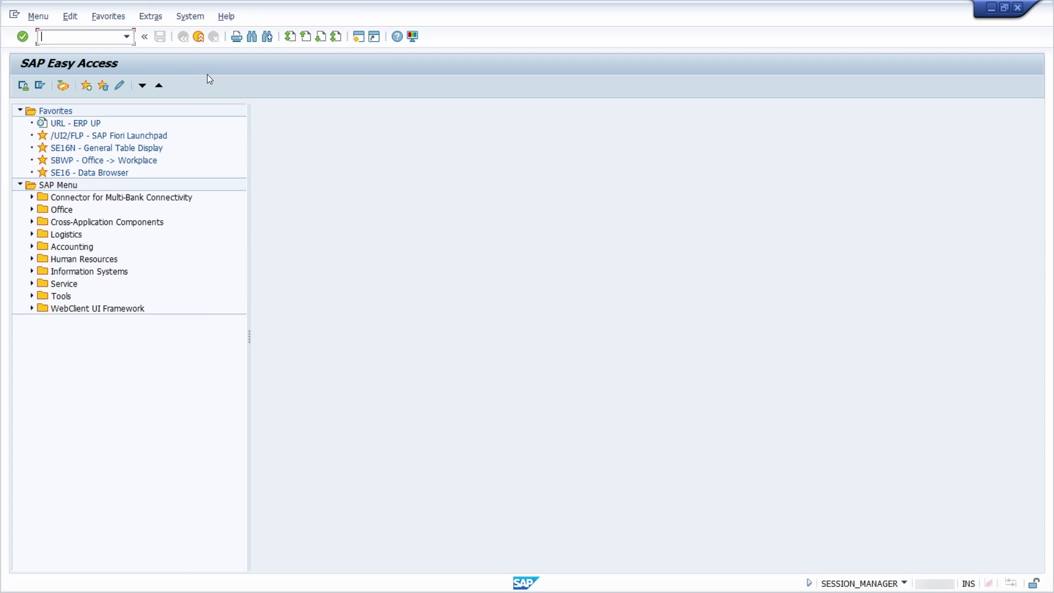
{"action": "left_click", "coordinate": [413, 37]}
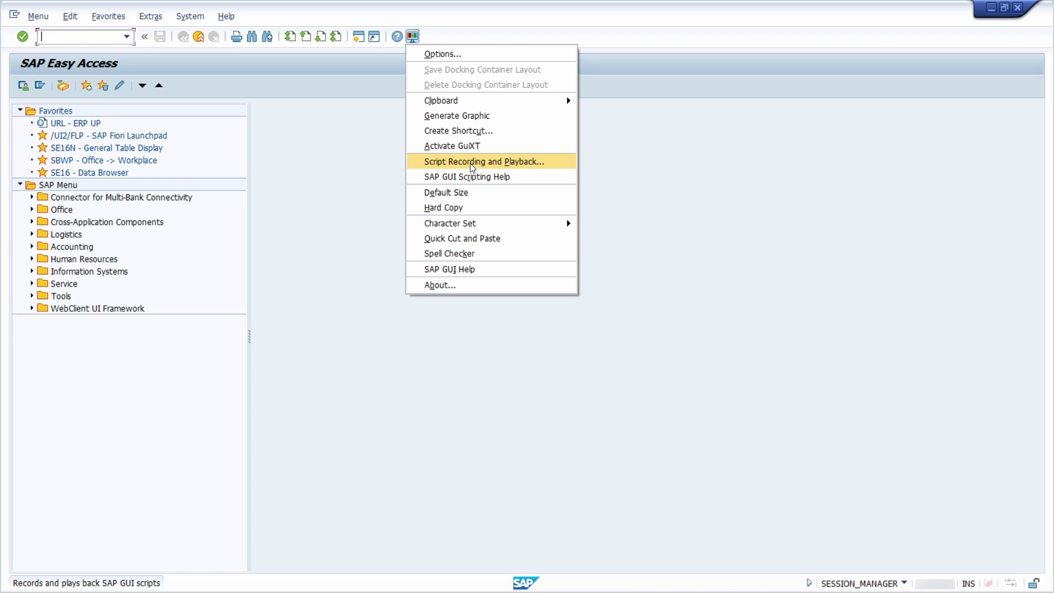
{"action": "left_click", "coordinate": [471, 164]}
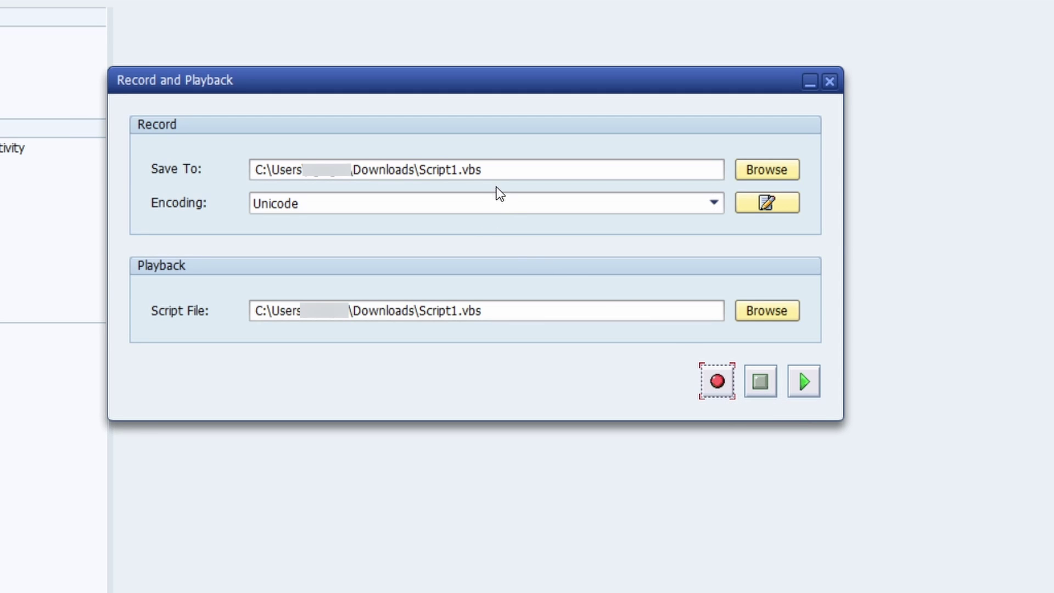
Step: Set the recording's save path to C:\Temp\Script1.vbs and start recording the script
{"action": "left_click_drag", "start_coordinate": [426, 170], "coordinate": [501, 170]}
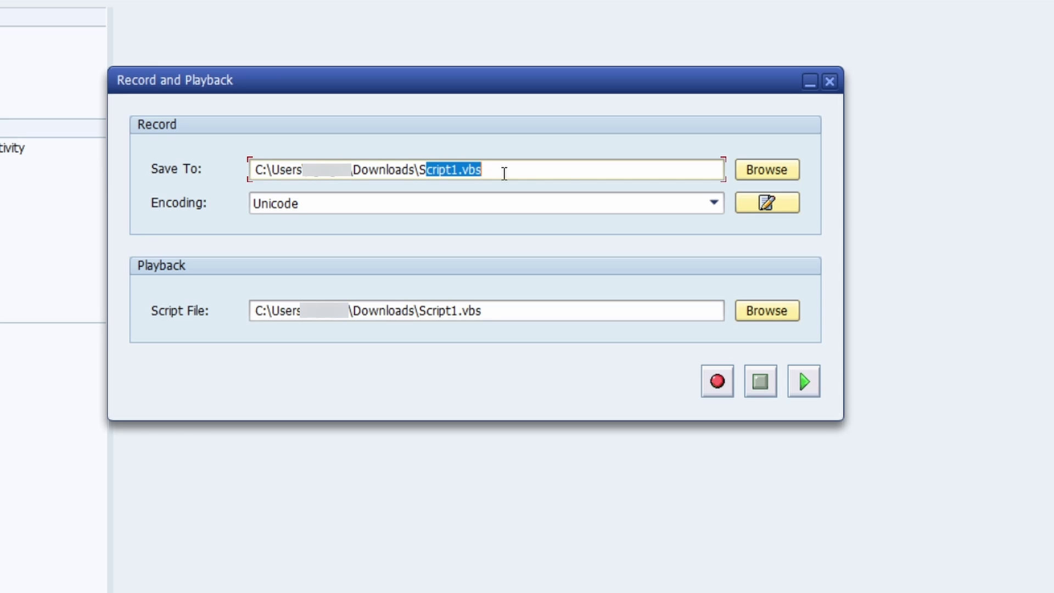
{"action": "left_click", "coordinate": [506, 164]}
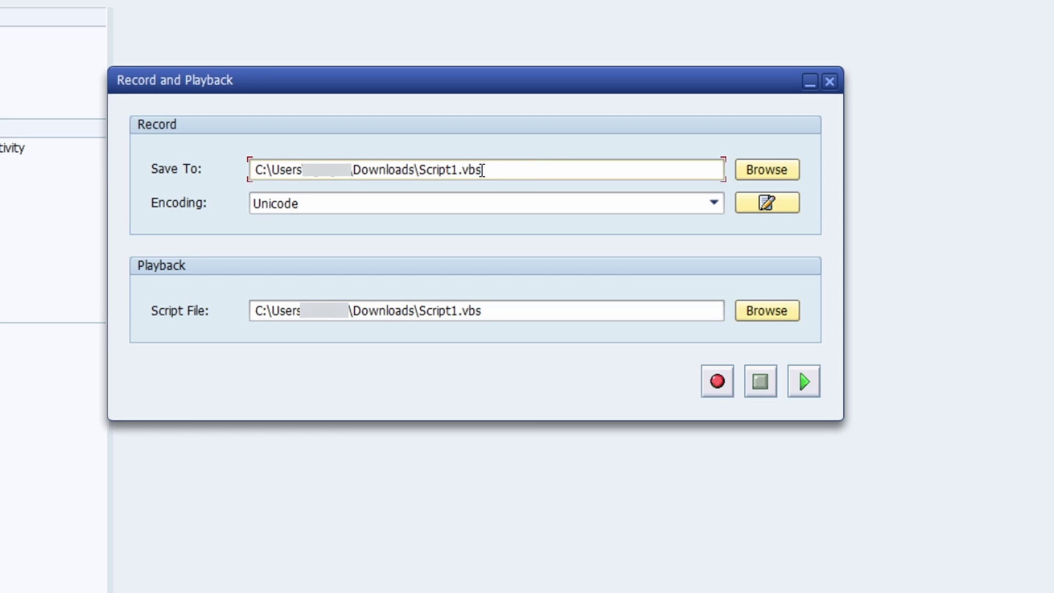
{"action": "left_click_drag", "start_coordinate": [421, 170], "coordinate": [544, 170]}
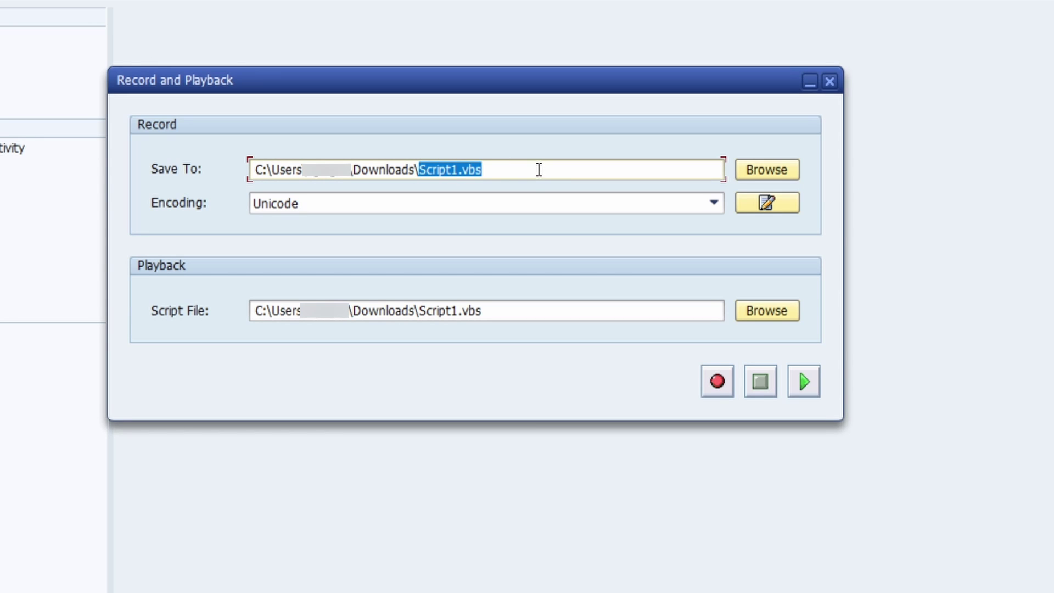
{"action": "left_click", "coordinate": [537, 169]}
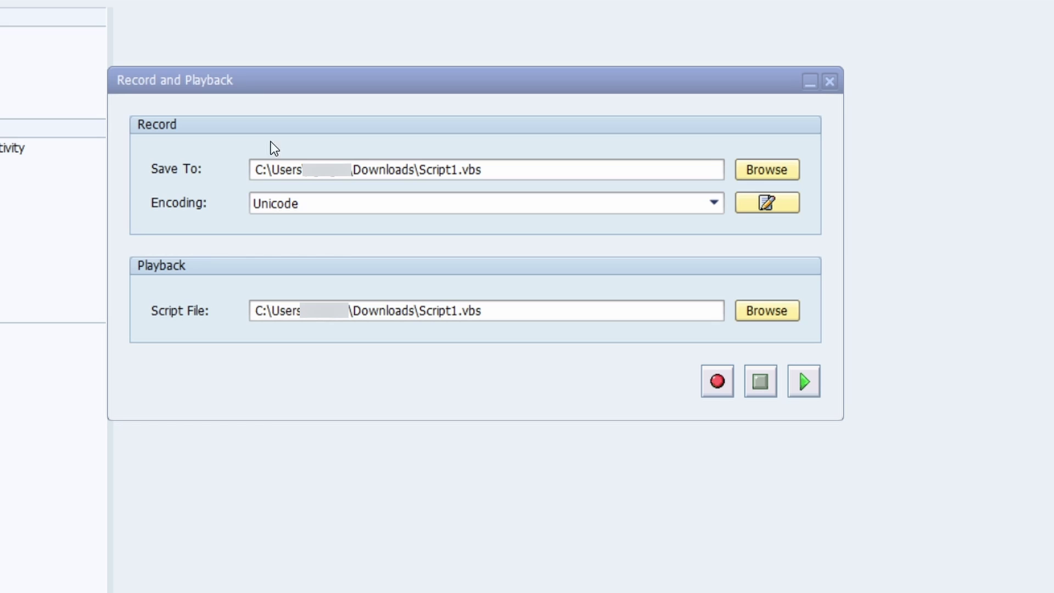
{"action": "left_click_drag", "start_coordinate": [506, 171], "coordinate": [164, 181]}
{"action": "type", "text": "C:\\Temp\\Script1.vbs"}
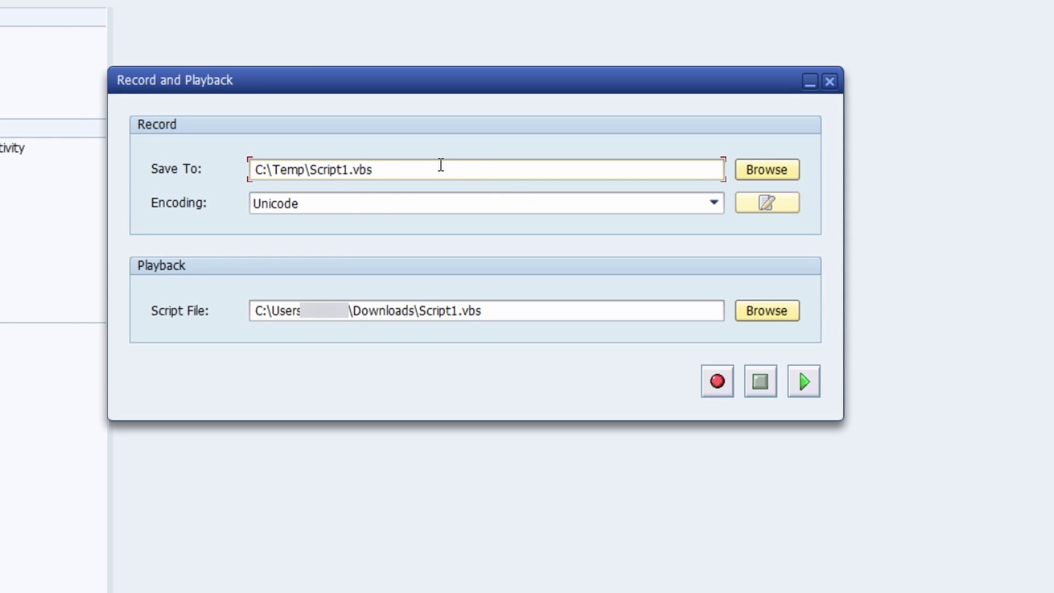
{"action": "left_click", "coordinate": [718, 382]}
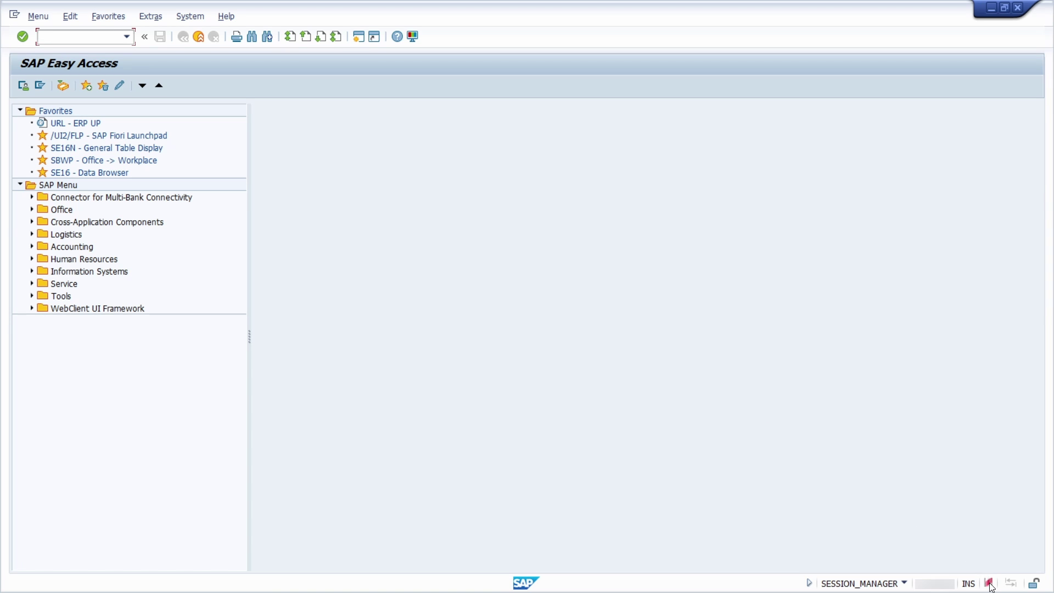
{"action": "mouse_move", "coordinate": [989, 579]}
Step: Open transaction SE16N in the current session, using /nse16n
{"action": "type", "text": "/nse16n"}
{"action": "left_click_drag", "start_coordinate": [50, 39], "coordinate": [39, 42]}
{"action": "left_click", "coordinate": [84, 39]}
{"action": "key", "text": "Return"}
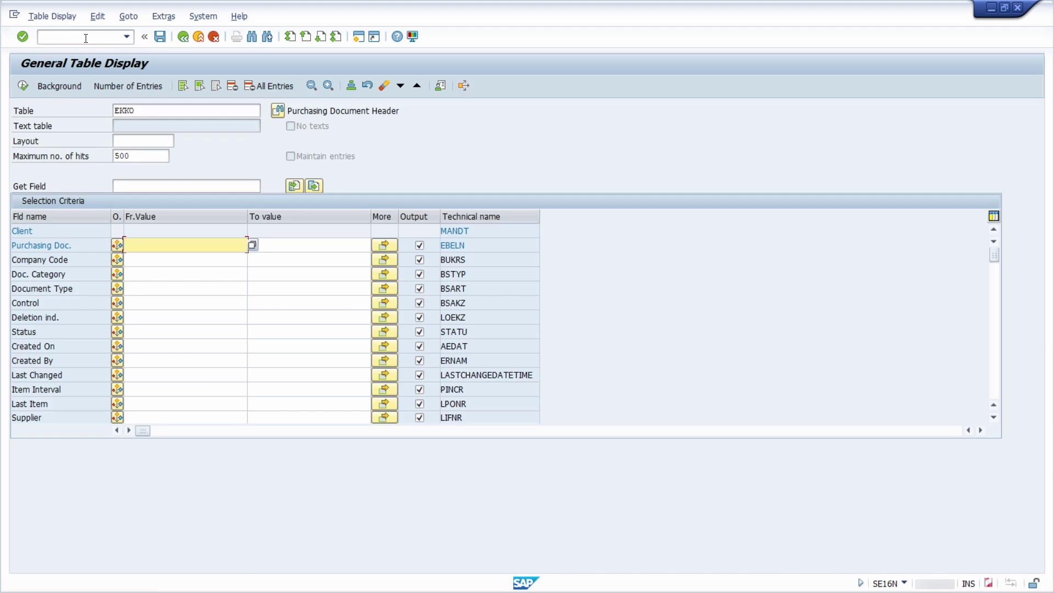
{"action": "double_click", "coordinate": [182, 116]}
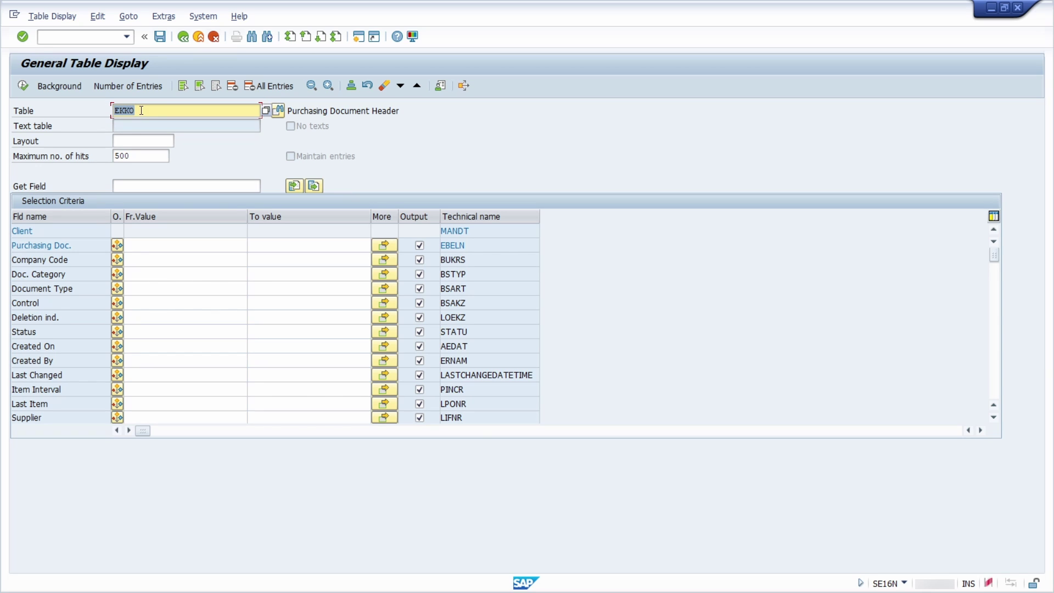
{"action": "left_click", "coordinate": [193, 21]}
{"action": "mouse_move", "coordinate": [131, 21]}
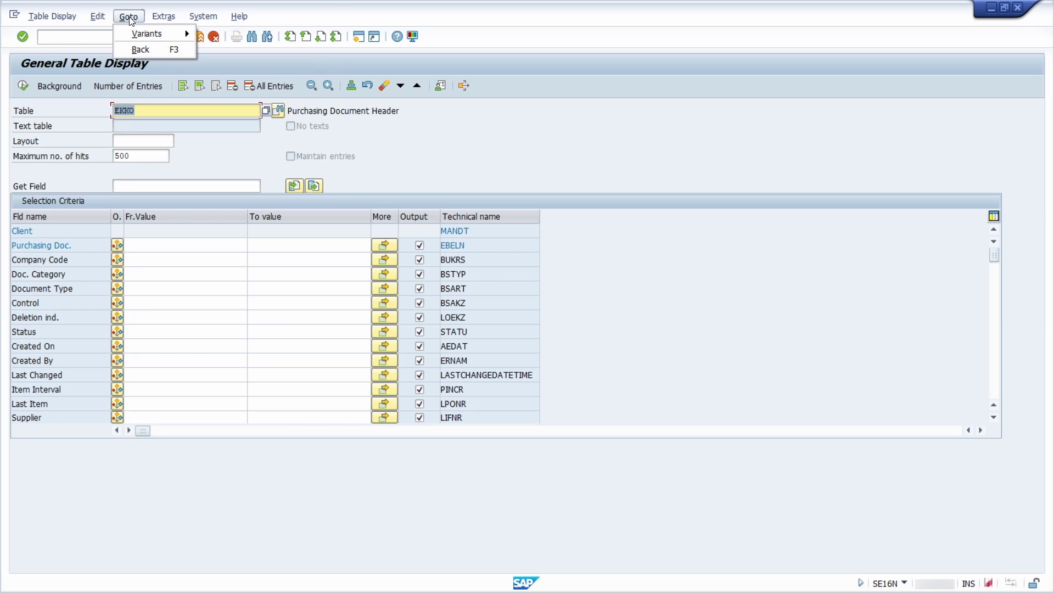
{"action": "mouse_move", "coordinate": [141, 38]}
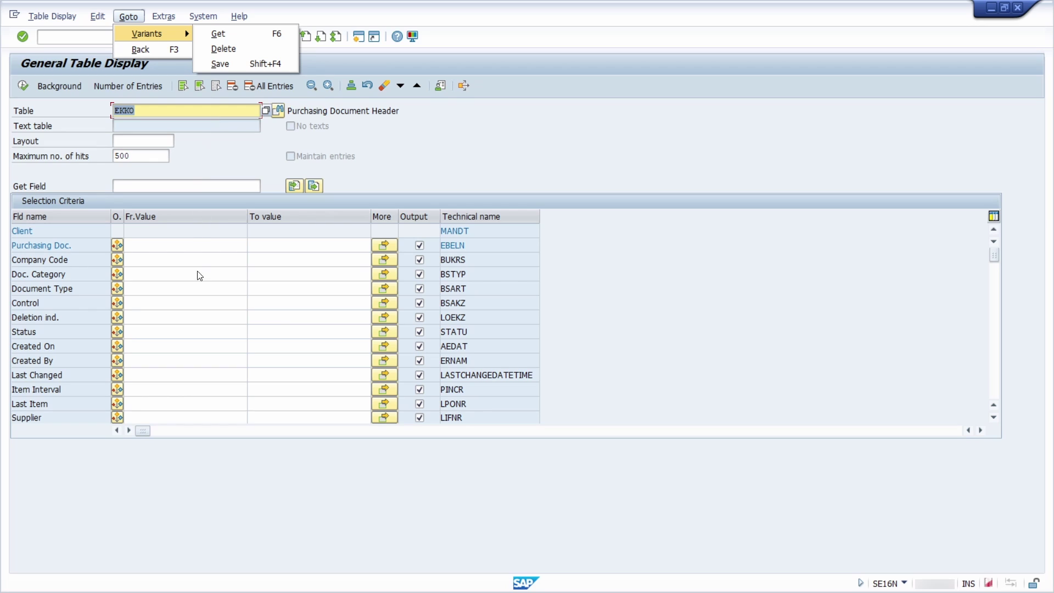
Step: Find the field ERNAM in the selection criteria for table EKKO
{"action": "left_click", "coordinate": [197, 289]}
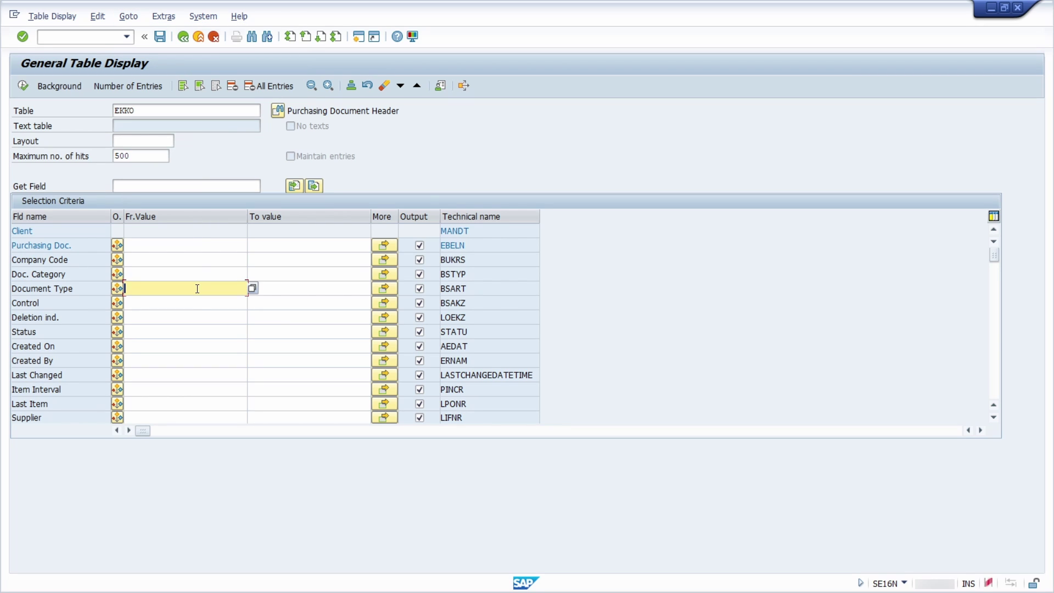
{"action": "key", "text": "ctrl+f"}
{"action": "type", "text": "lifnr"}
{"action": "key", "text": "Return"}
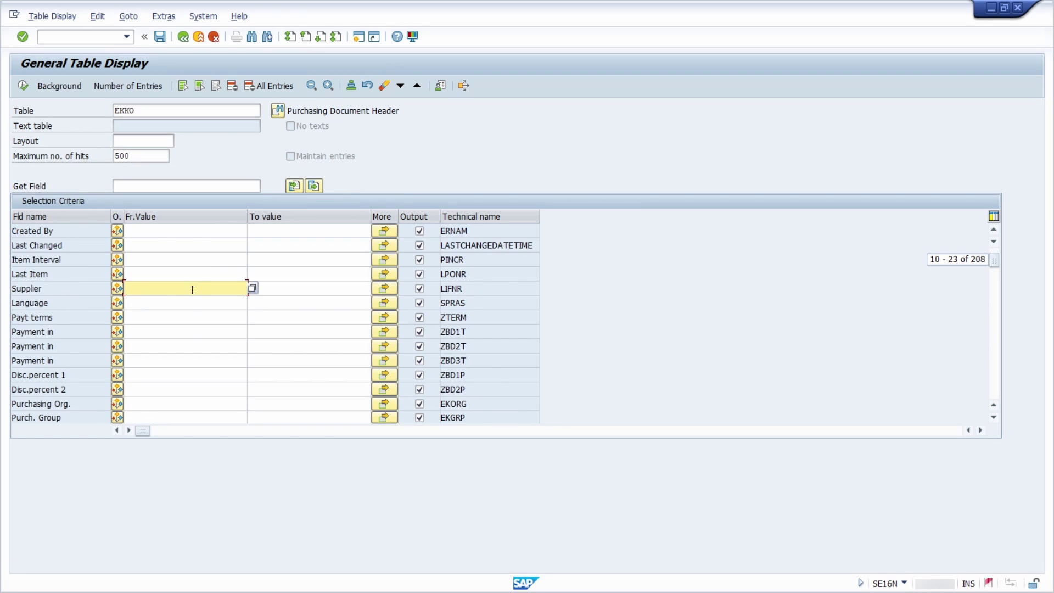
Step: Enter S4H_MM as the from-value for Created By and execute the table selection
{"action": "left_click", "coordinate": [164, 232]}
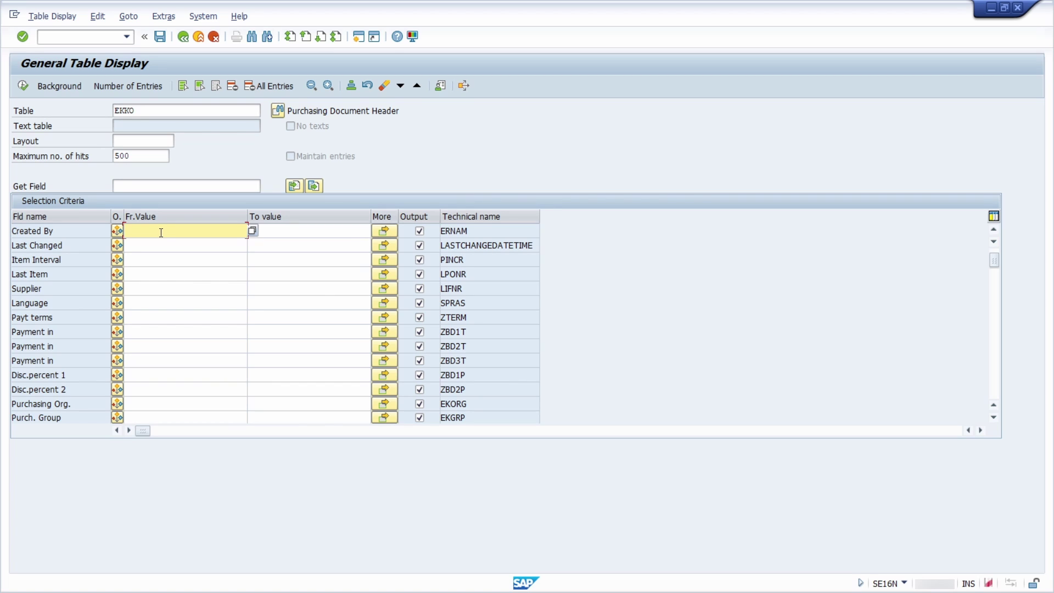
{"action": "type", "text": "S4H_MM"}
{"action": "left_click", "coordinate": [23, 85]}
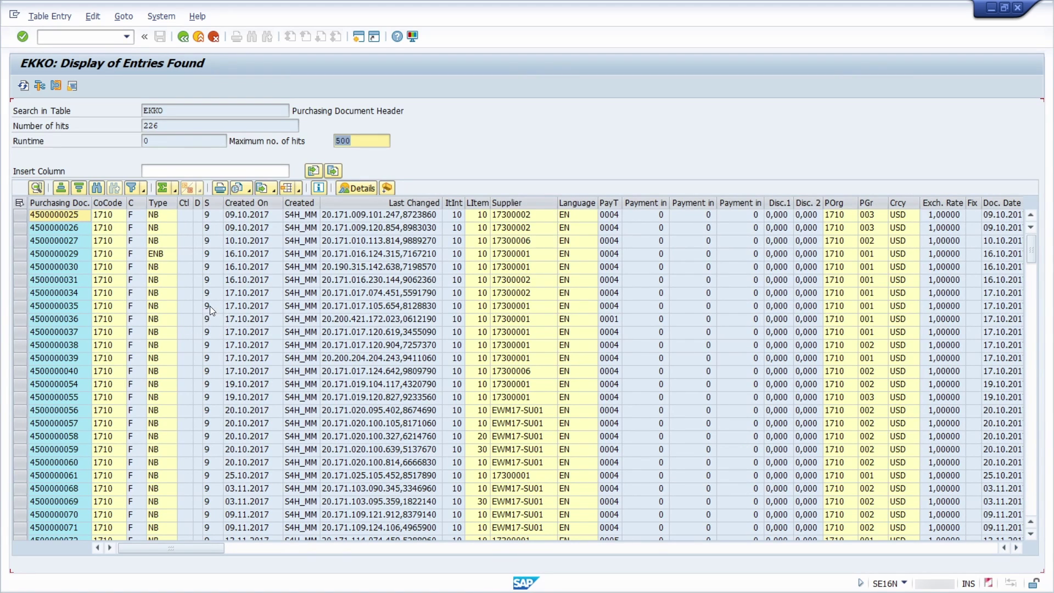
Step: Export the result list as a spreadsheet in Excel Office Open XML format to C:\TEMP, replacing EXPORT.XLSX
{"action": "left_click", "coordinate": [273, 189]}
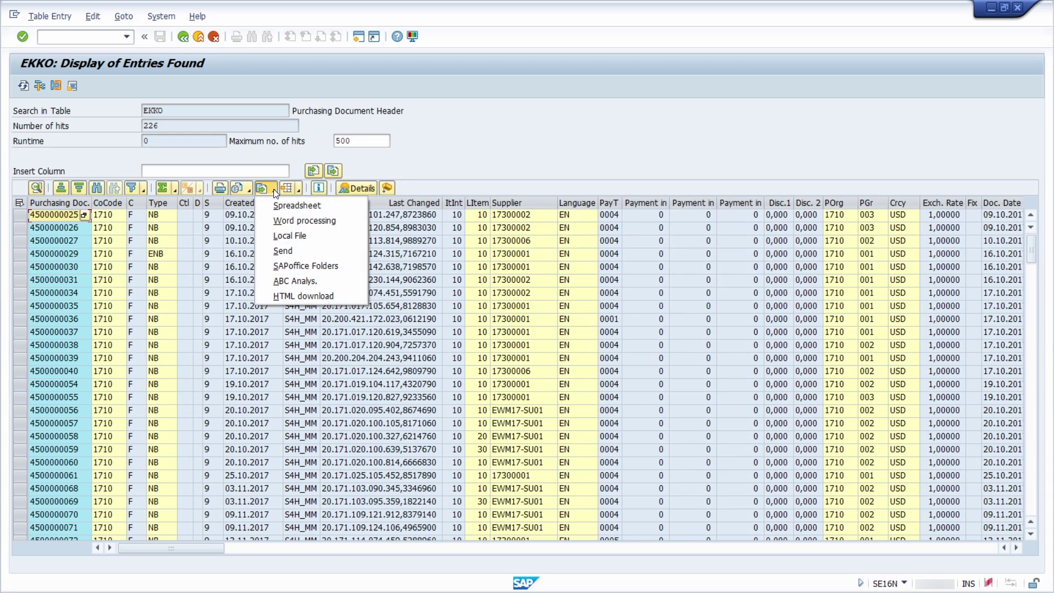
{"action": "left_click", "coordinate": [295, 206]}
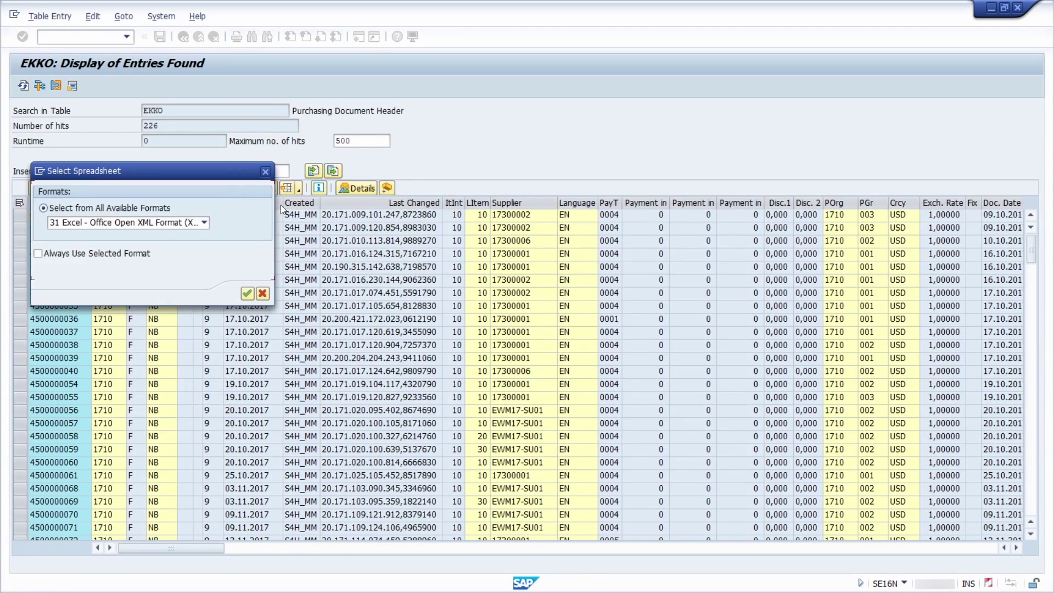
{"action": "left_click", "coordinate": [247, 293]}
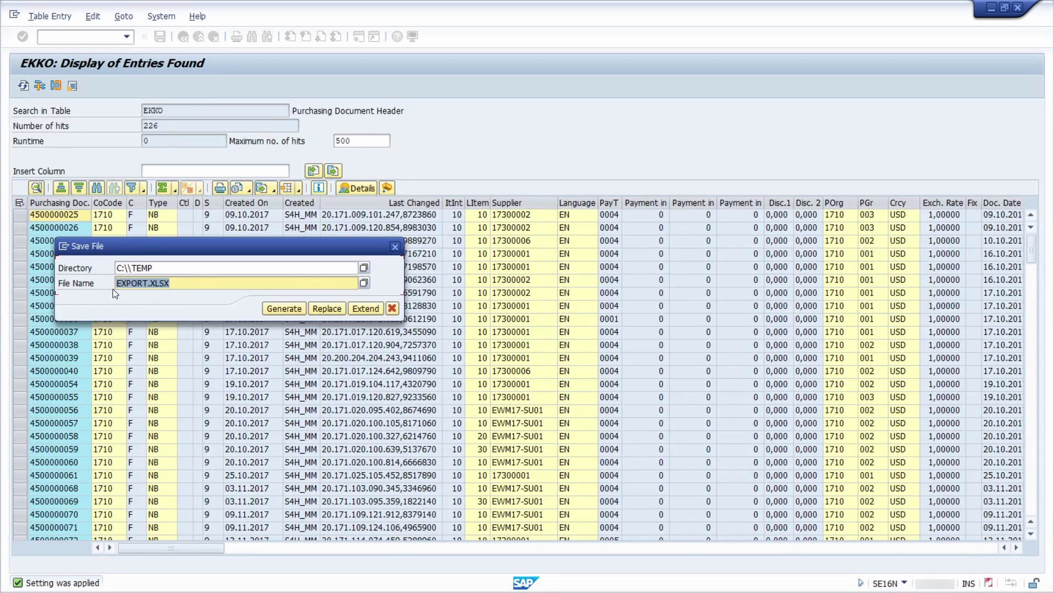
{"action": "left_click", "coordinate": [132, 268]}
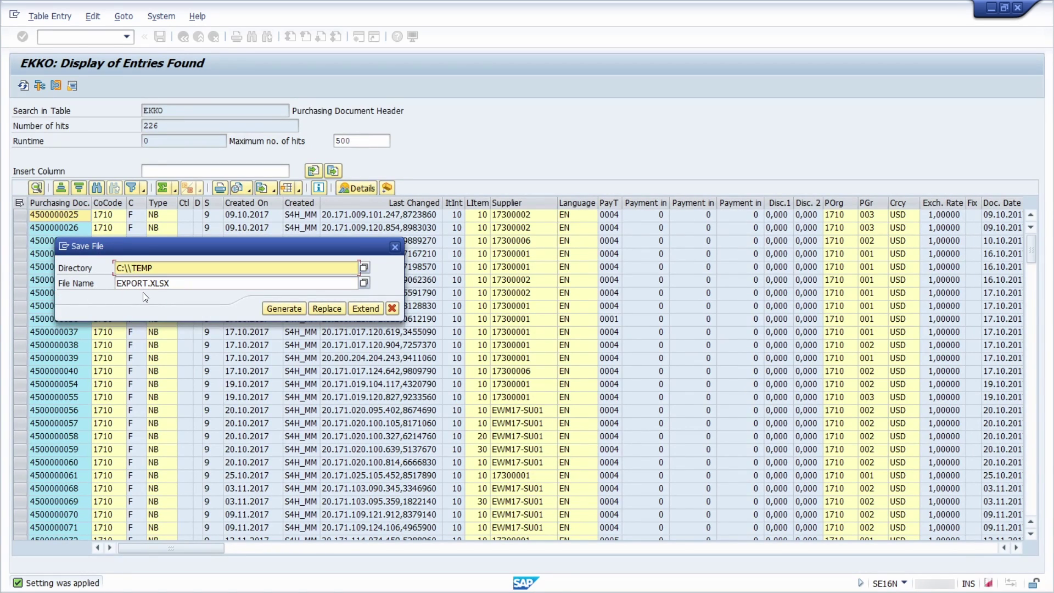
{"action": "key", "text": "BackSpace"}
{"action": "left_click", "coordinate": [327, 308]}
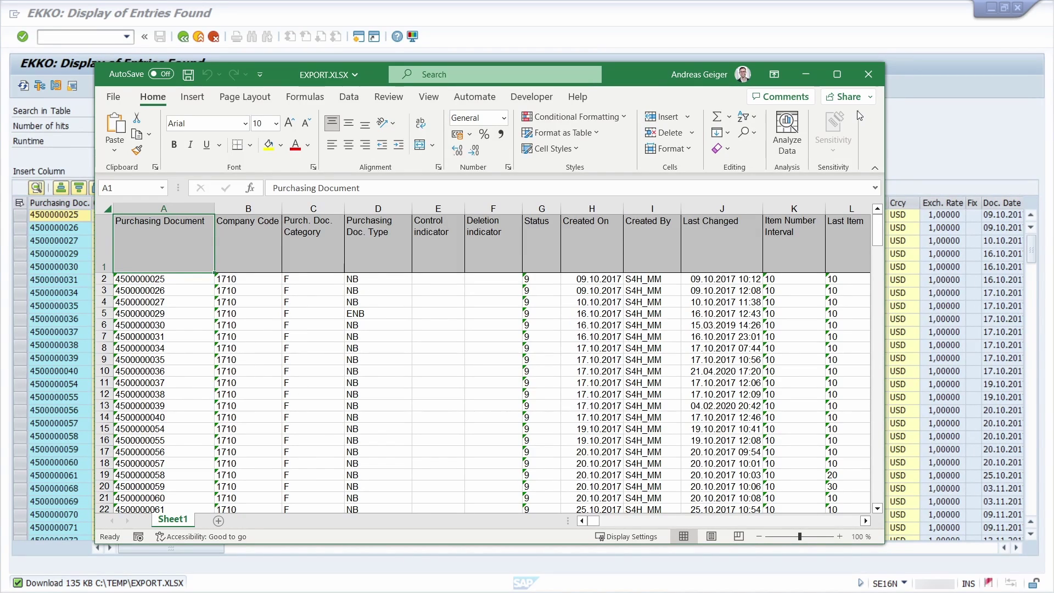
Step: Close the exported workbook and stop the script recording
{"action": "left_click", "coordinate": [869, 82]}
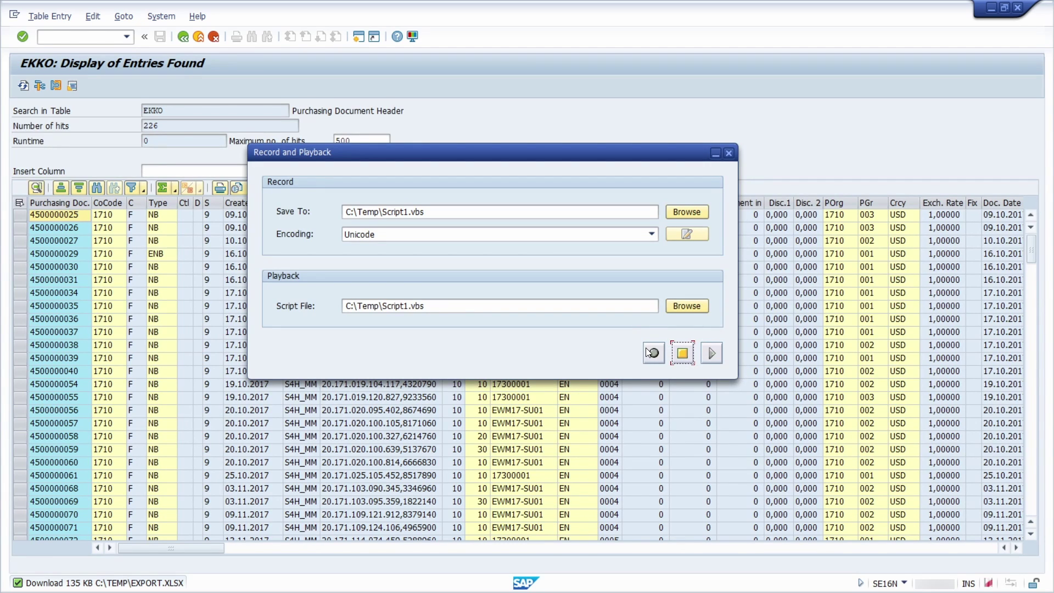
{"action": "left_click", "coordinate": [684, 358]}
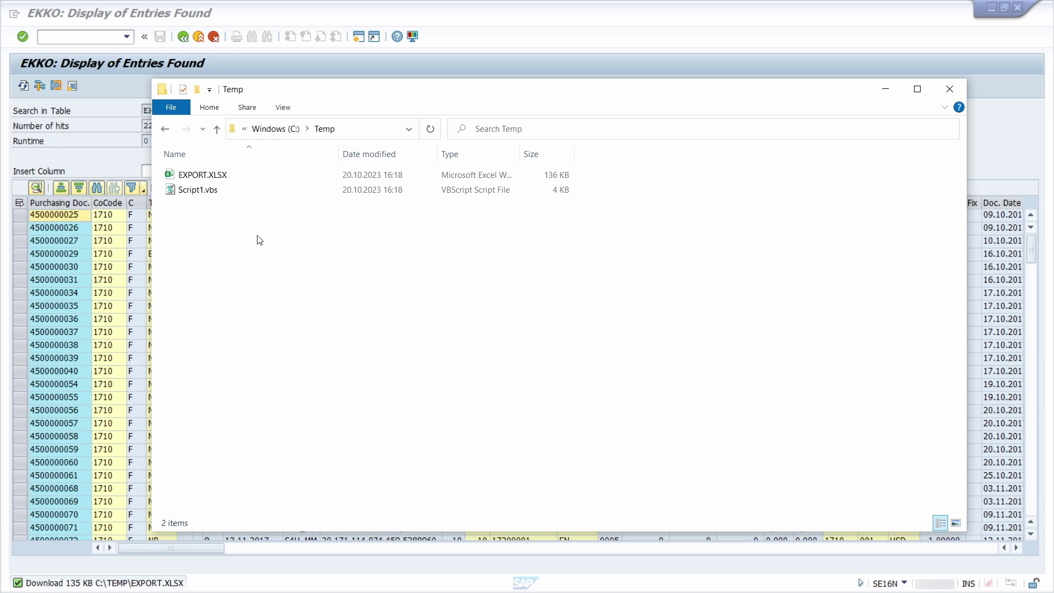
Step: Run Script1.vbs from the Temp folder, allow it to access SAP GUI, and close the exported workbook
{"action": "left_click", "coordinate": [206, 193]}
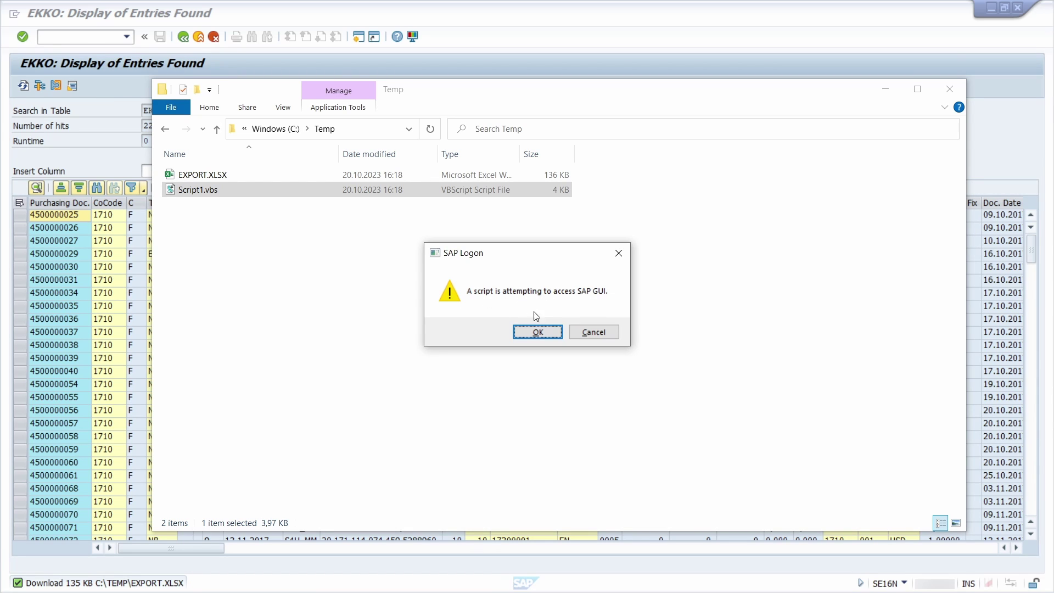
{"action": "left_click", "coordinate": [541, 331]}
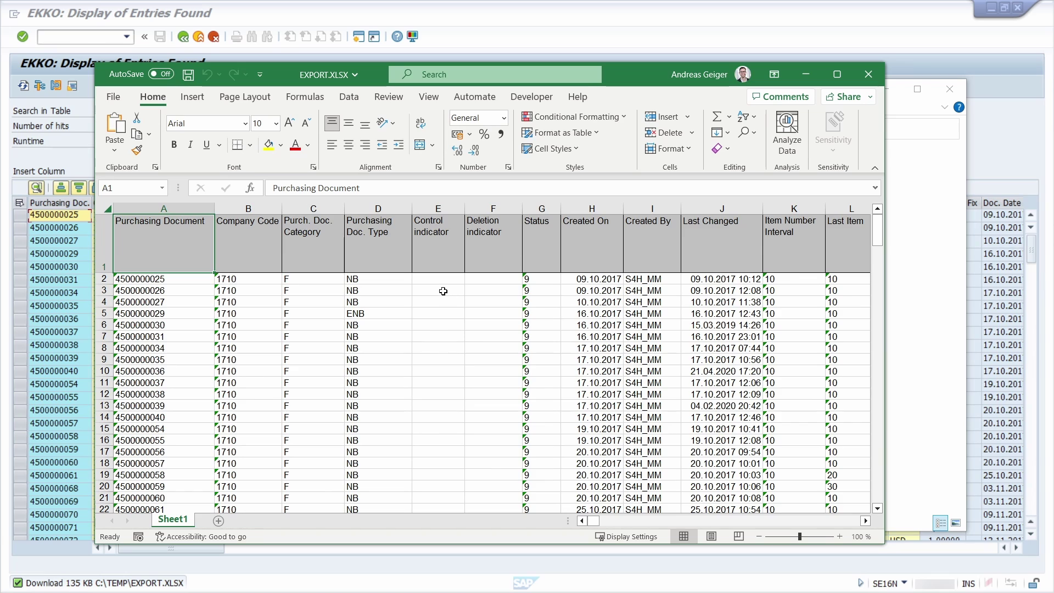
{"action": "left_click", "coordinate": [868, 76]}
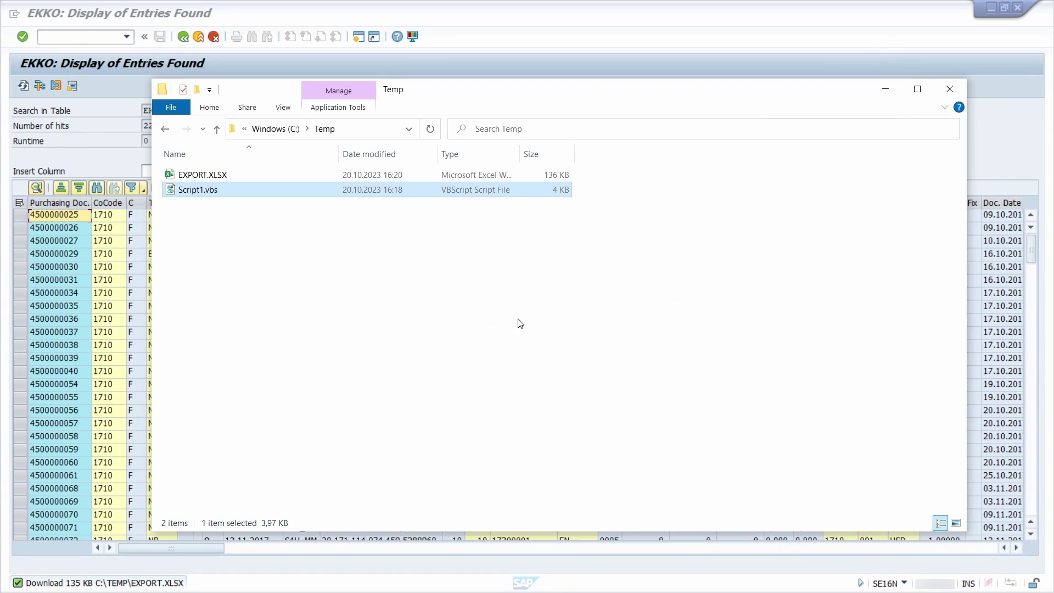
{"action": "left_click", "coordinate": [289, 261]}
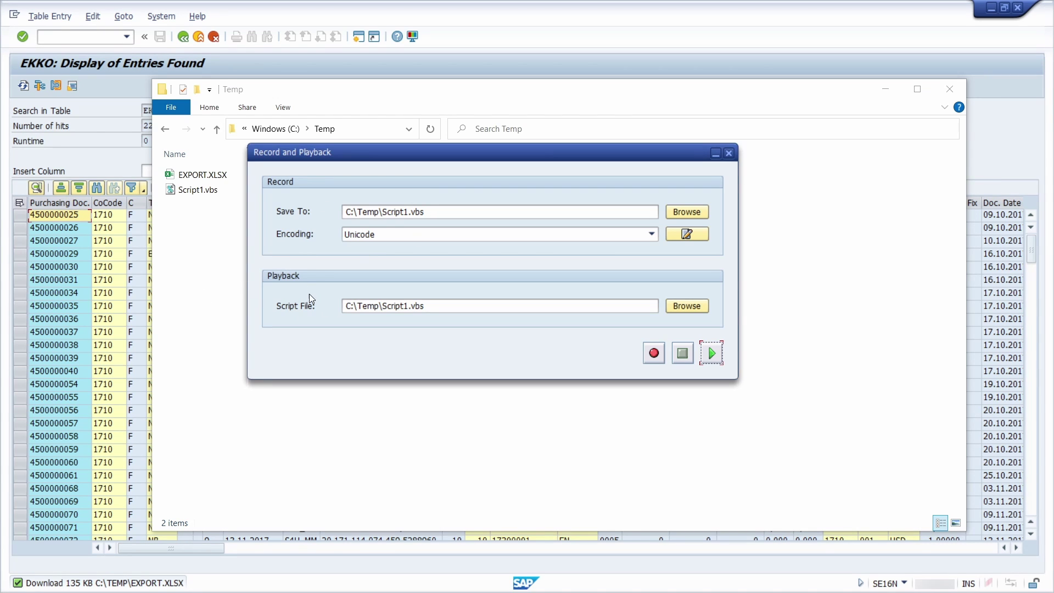
Step: Reopen Script Recording and Playback and play back C:\Temp\Script1.vbs, allowing the script to access SAP GUI
{"action": "left_click", "coordinate": [729, 153]}
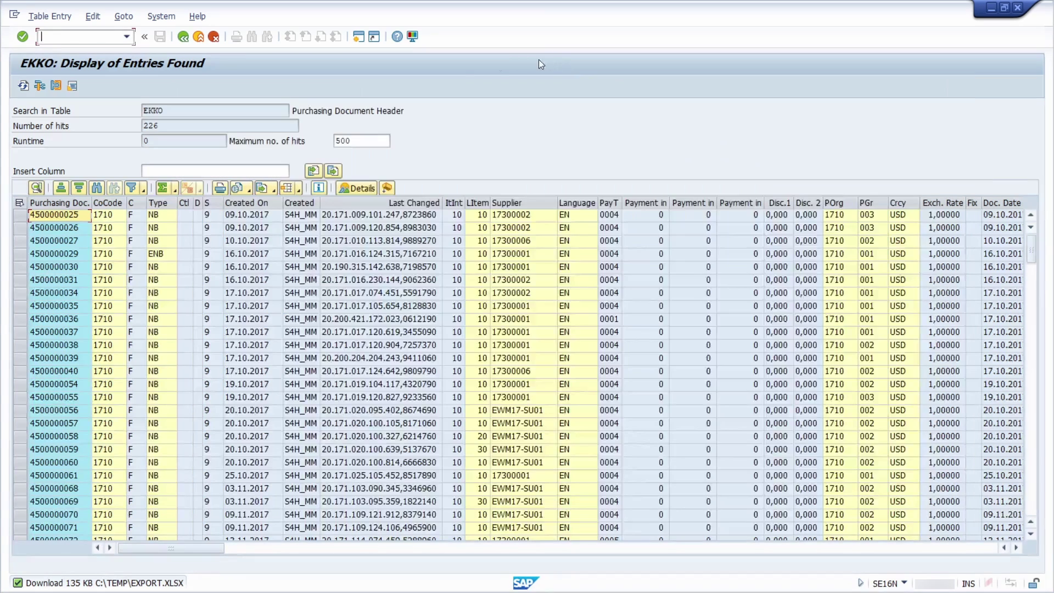
{"action": "left_click", "coordinate": [412, 36]}
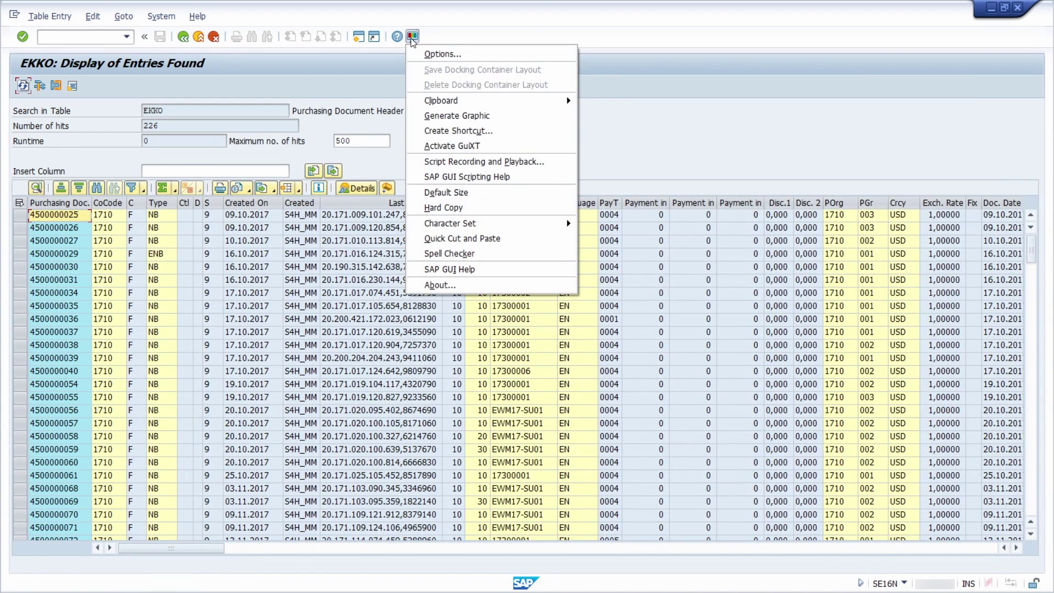
{"action": "left_click", "coordinate": [483, 162]}
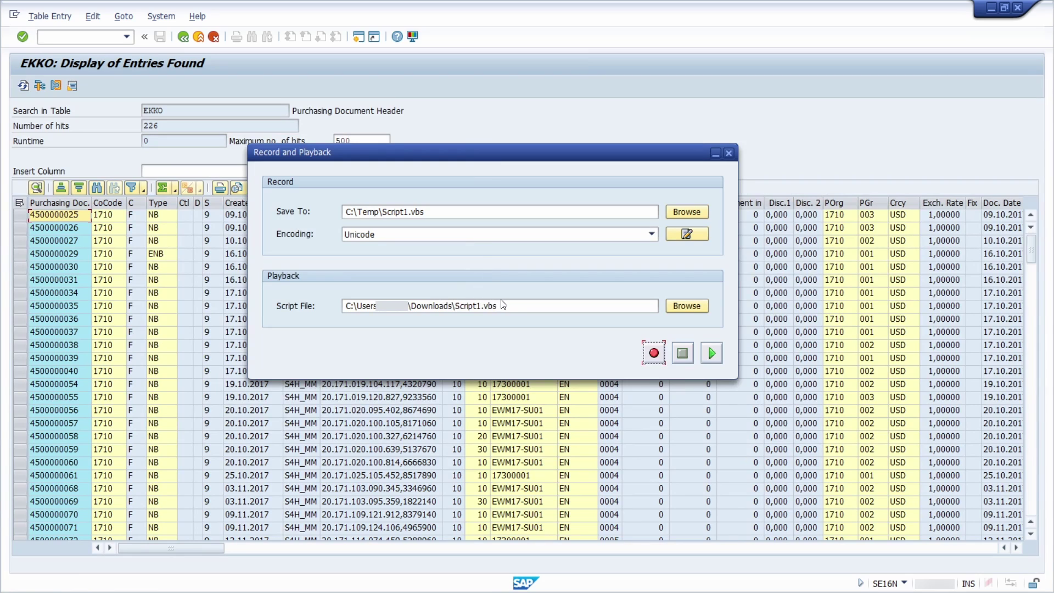
{"action": "left_click_drag", "start_coordinate": [505, 306], "coordinate": [345, 306]}
{"action": "type", "text": "C:\\Temp\\Script1.vbs"}
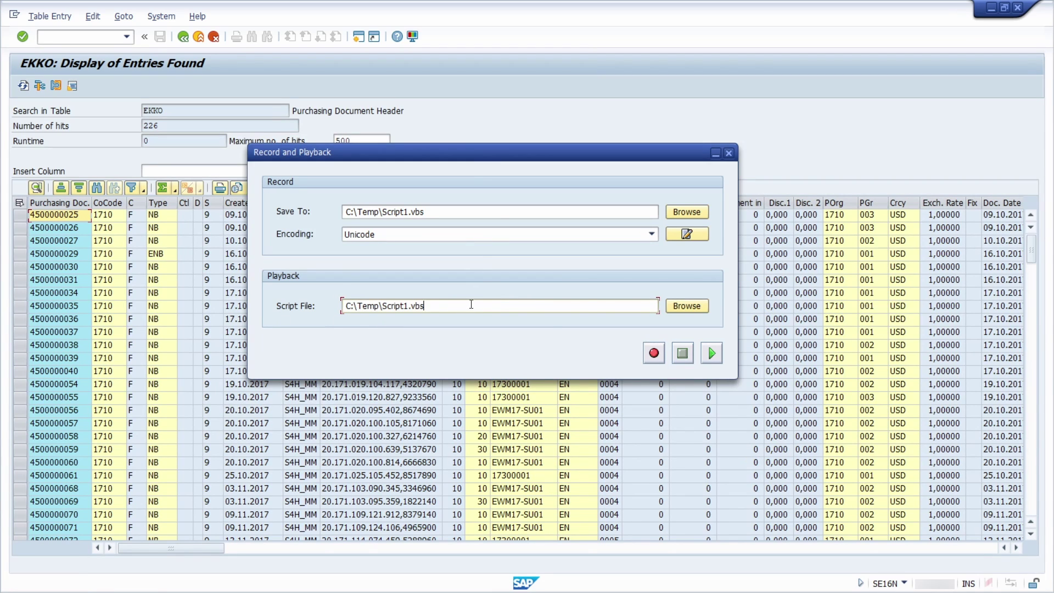
{"action": "left_click", "coordinate": [713, 354]}
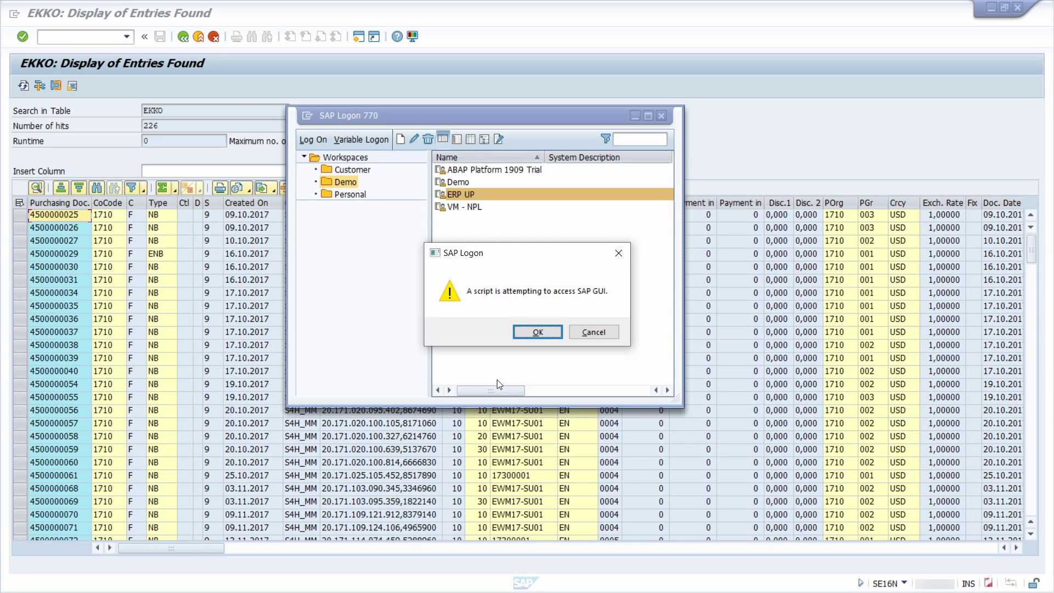
{"action": "left_click", "coordinate": [530, 335]}
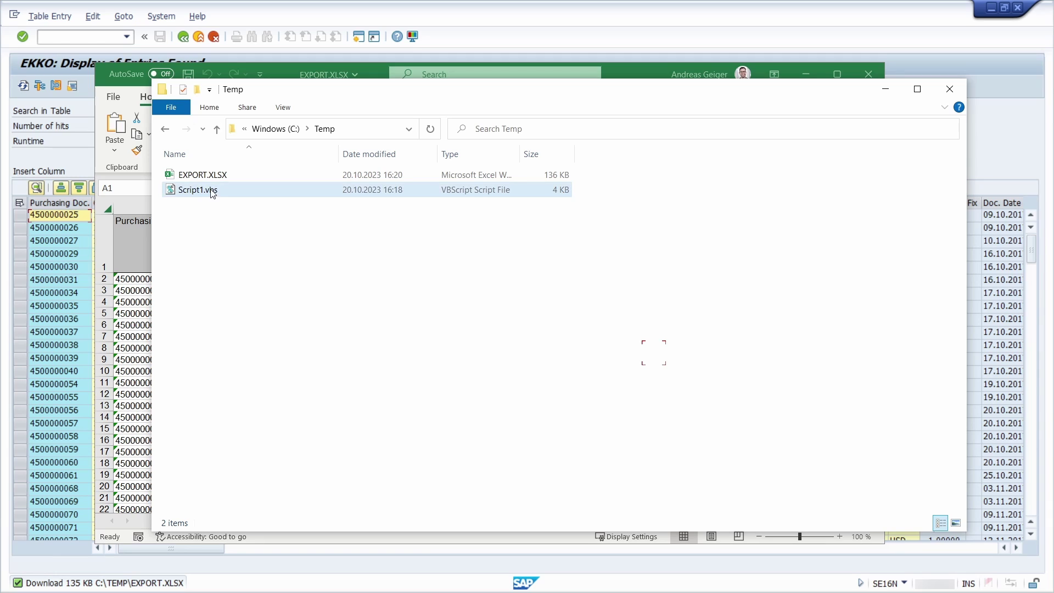
Step: Open Script1.vbs from the Temp folder in Notepad++ and examine the recorded field name and filter value
{"action": "right_click", "coordinate": [221, 192]}
{"action": "right_click", "coordinate": [196, 192]}
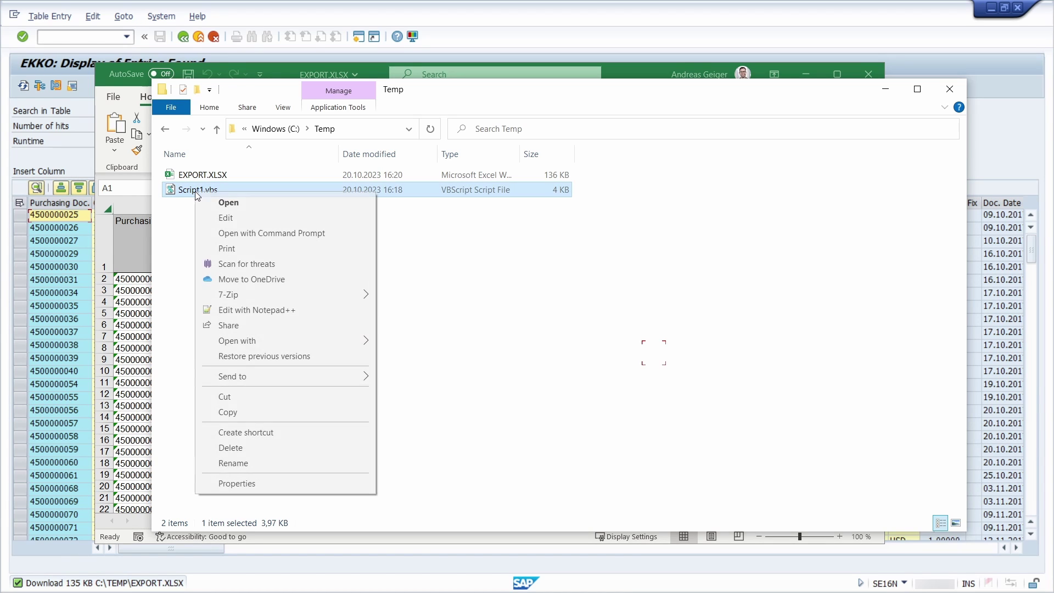
{"action": "left_click", "coordinate": [276, 309]}
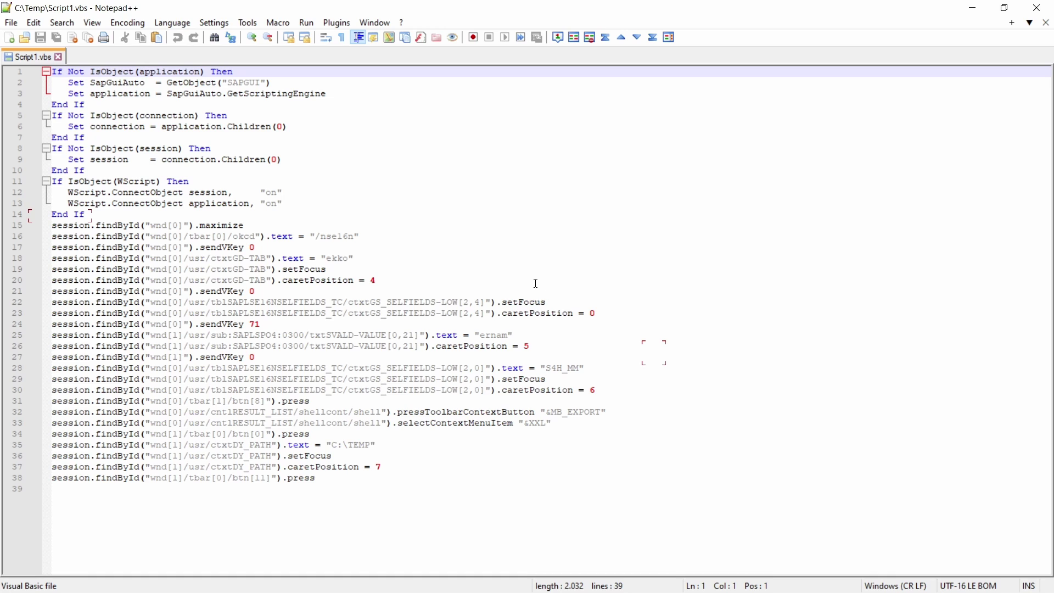
{"action": "double_click", "coordinate": [566, 370]}
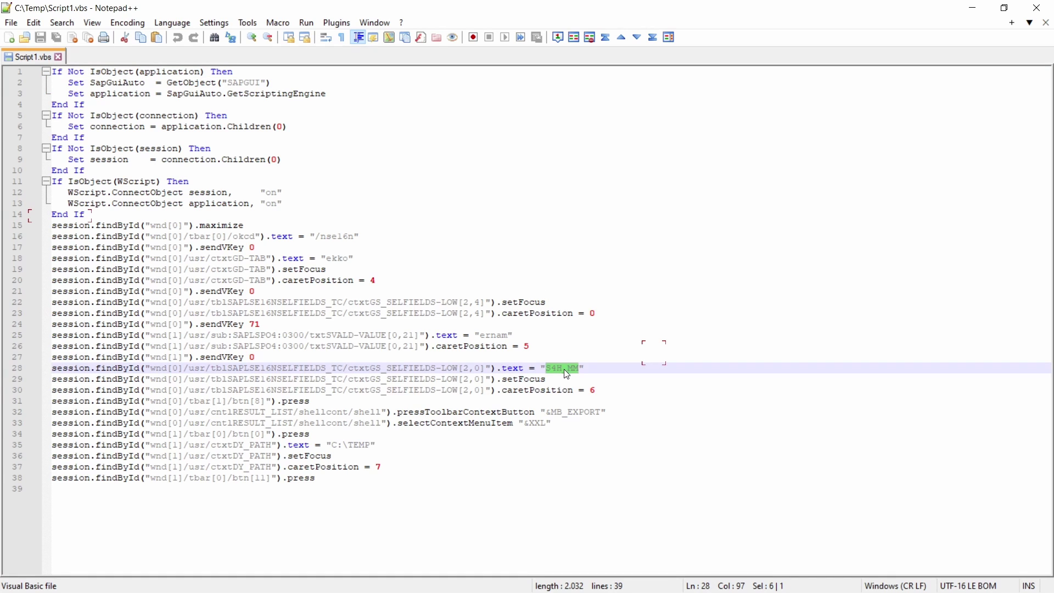
{"action": "double_click", "coordinate": [491, 337]}
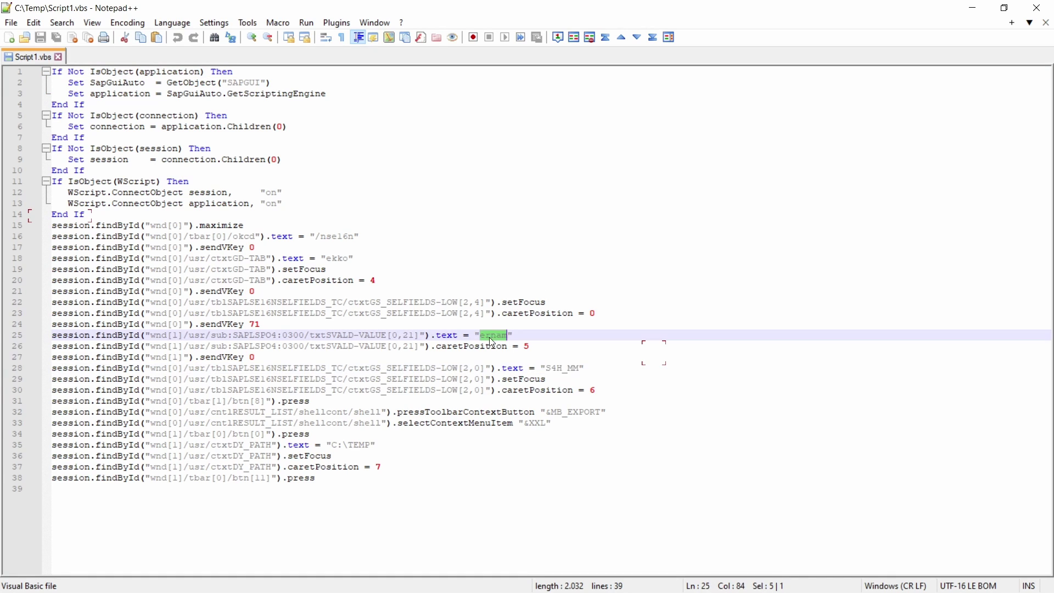